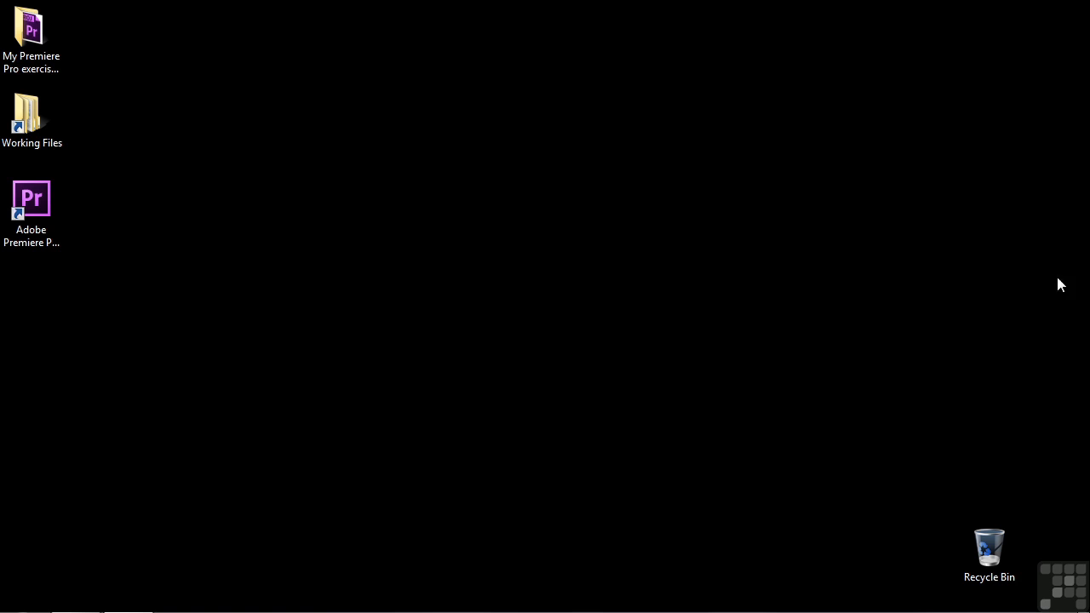
Step: Launch Adobe Premiere Pro and start a new project located in the Desktop folder My Premiere Pro exercise files
double_click(31, 214)
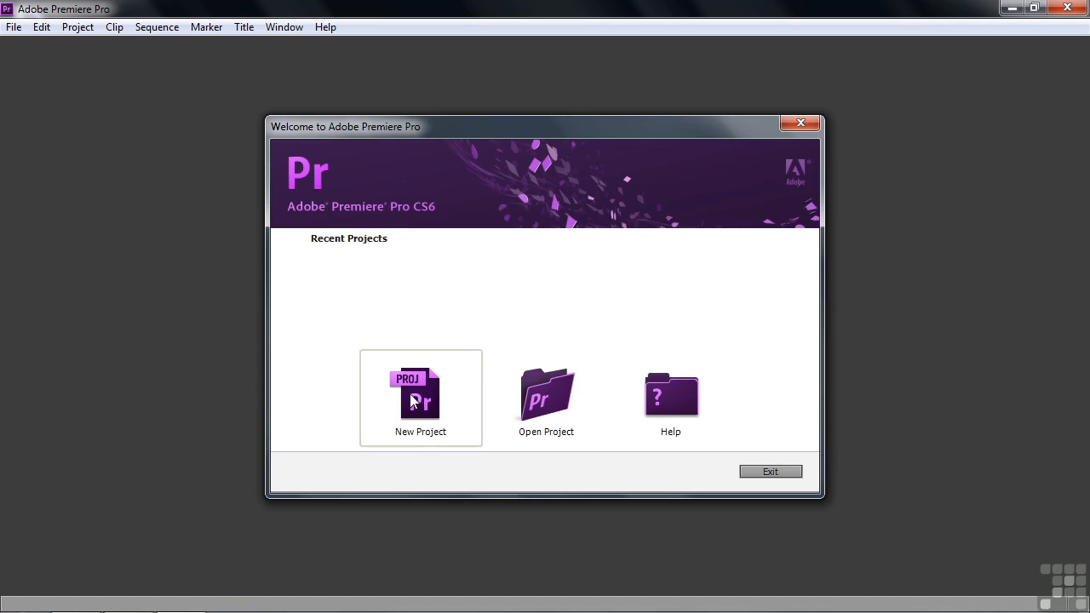
click(412, 401)
click(724, 451)
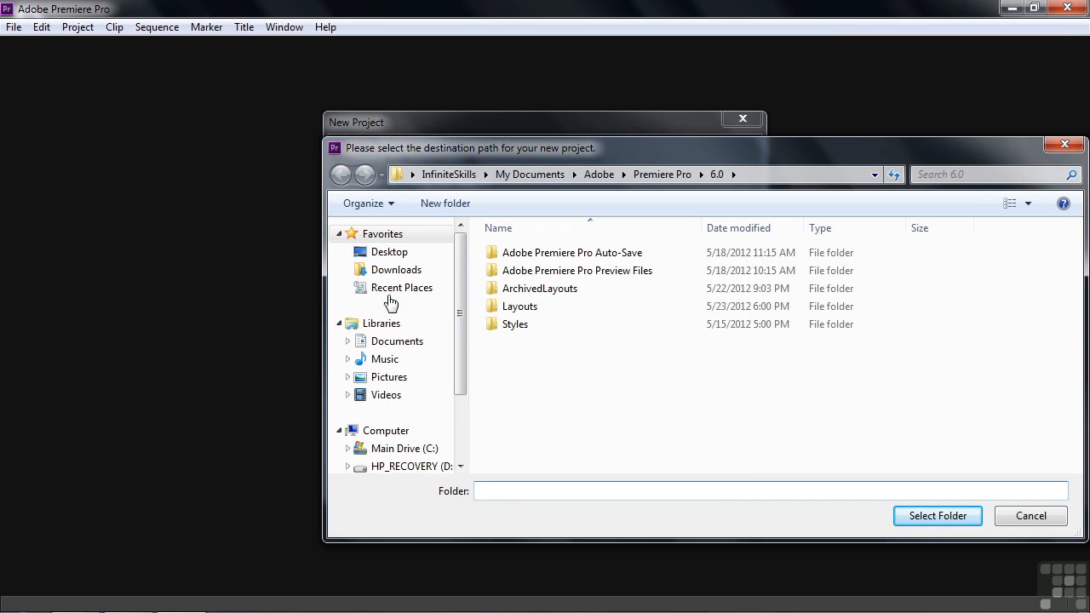
click(390, 255)
click(570, 345)
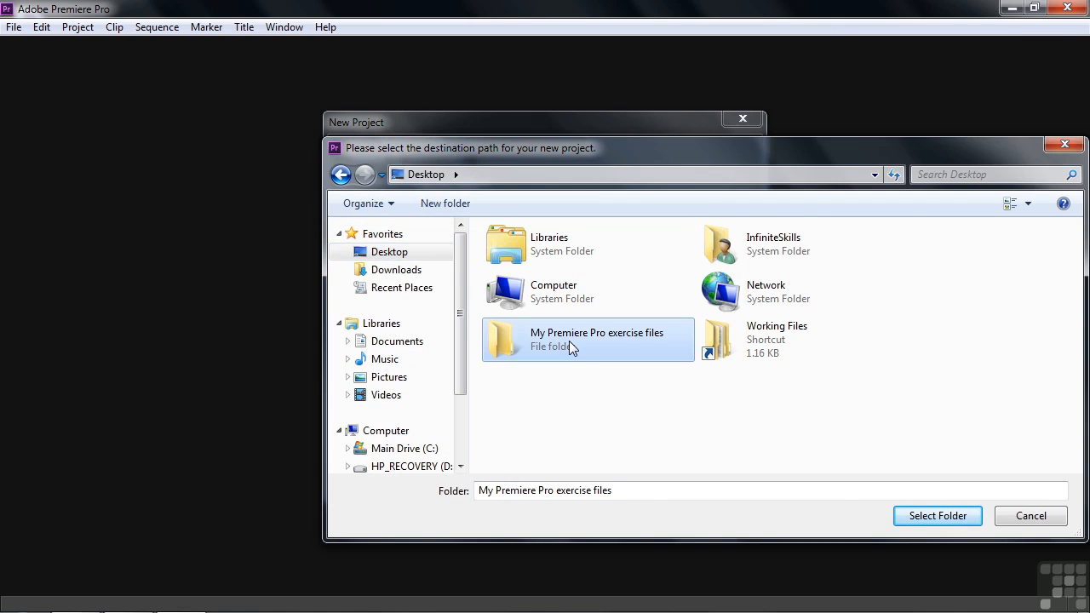
click(941, 522)
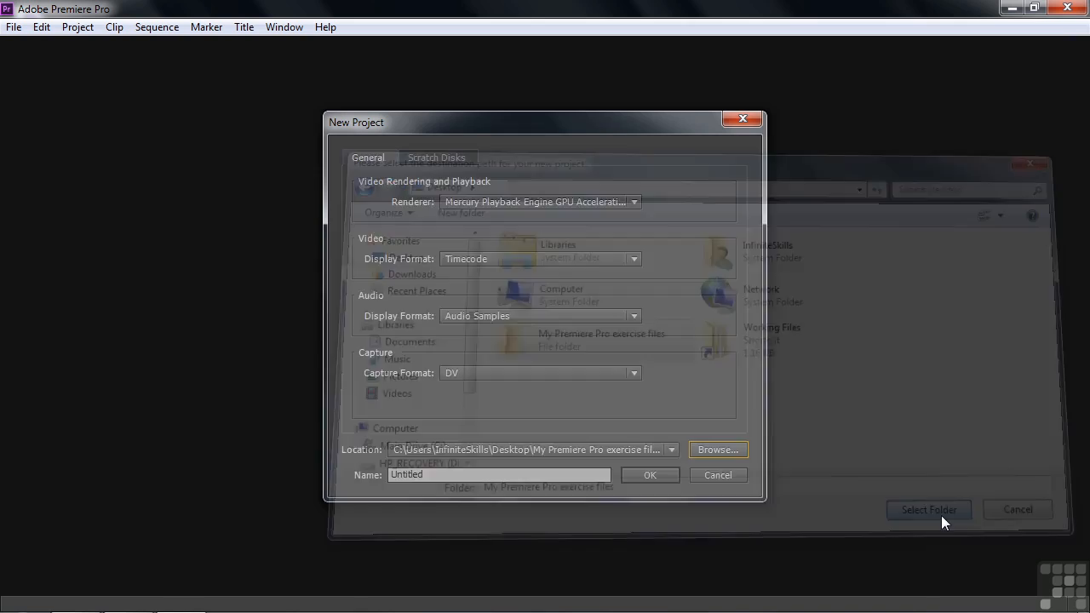
Step: Name the project adding and create it without setting up a new sequence
drag(482, 475, 354, 475)
text(adding)
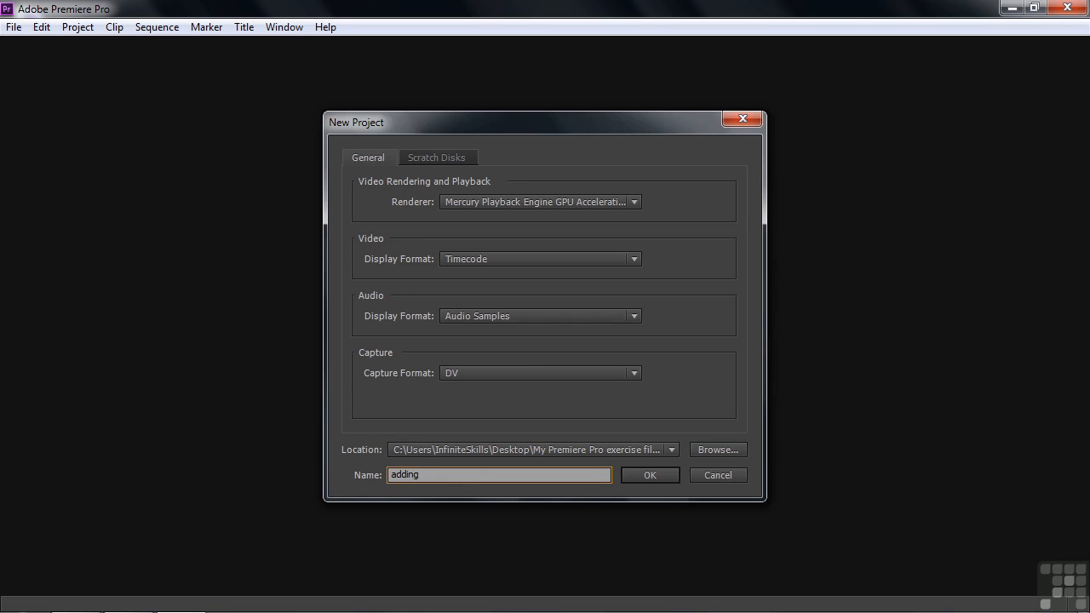
click(646, 474)
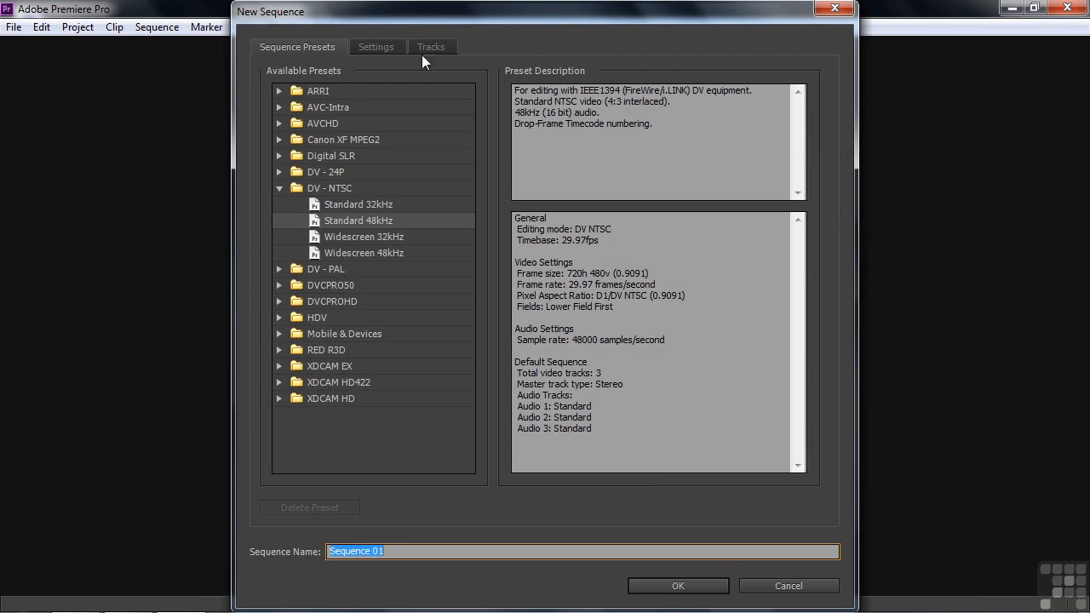
click(769, 586)
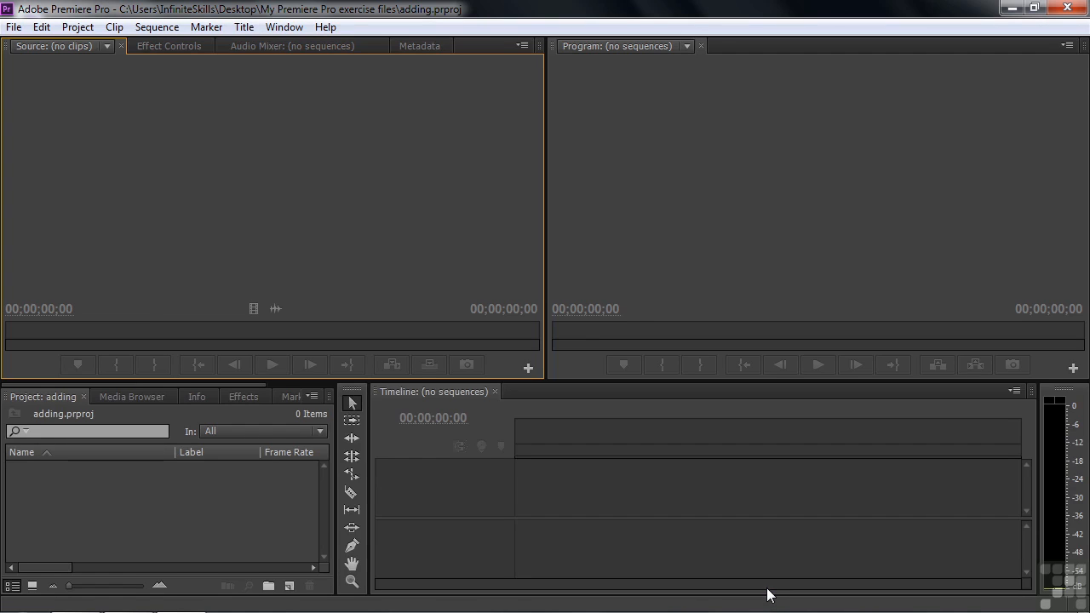
Step: Import the clips scenic-1.mp4 through scenic-9.mp4 from the Digital Juice stock footage folder
double_click(123, 498)
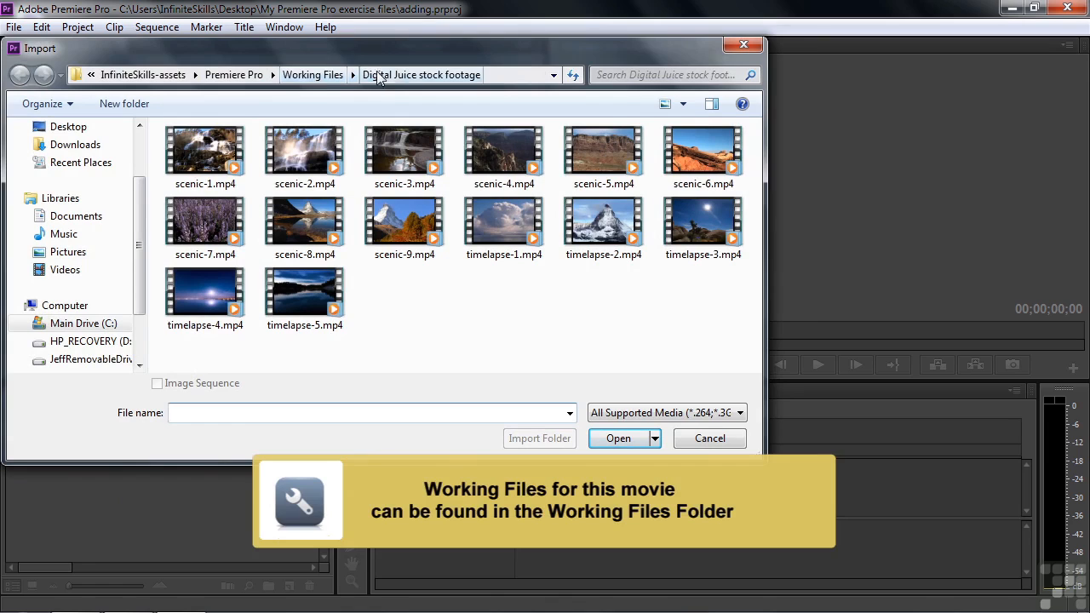
click(195, 156)
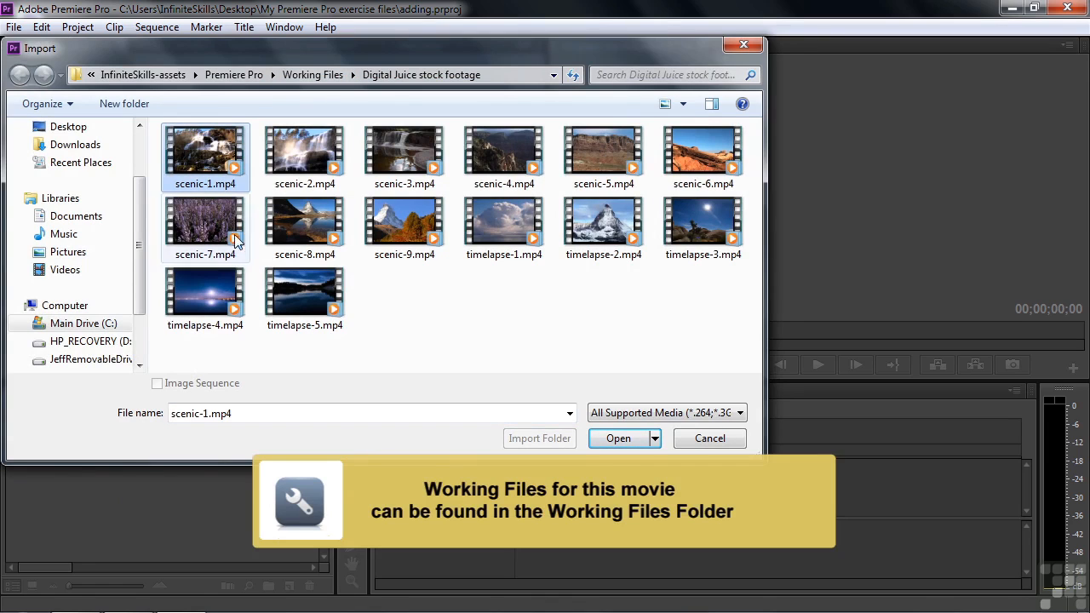
shift+click(392, 242)
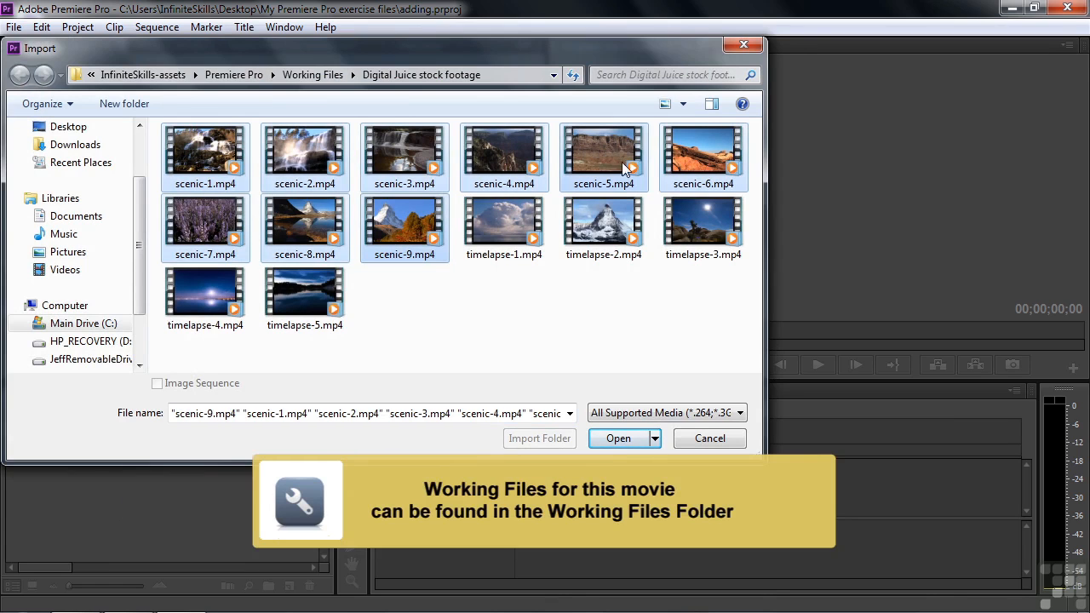
click(617, 441)
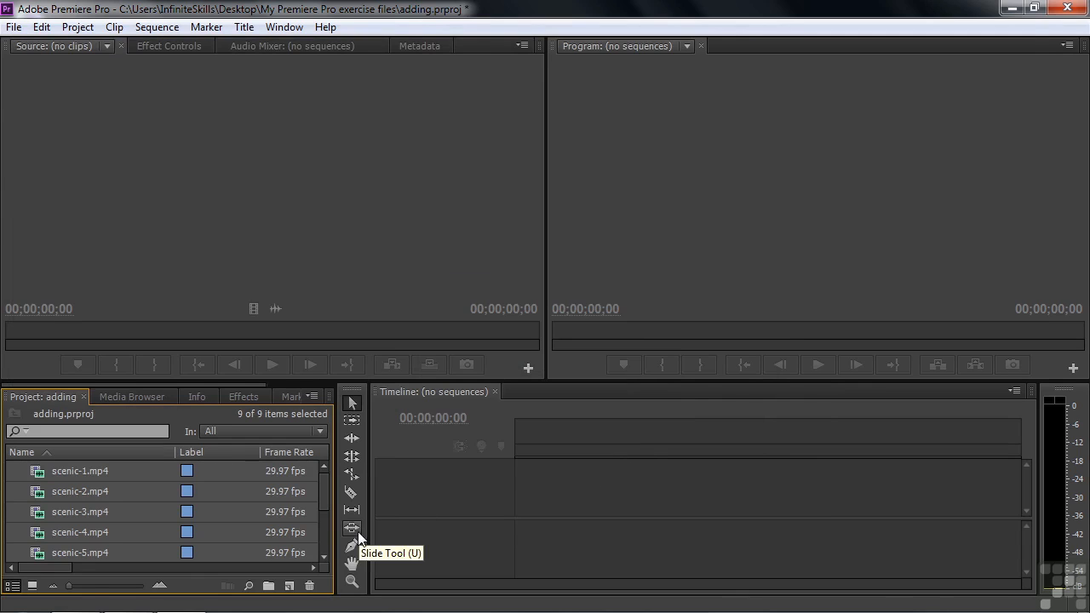
Step: Deselect the imported clips and create a new sequence from scenic-1.mp4 alone
mouse_move(37, 478)
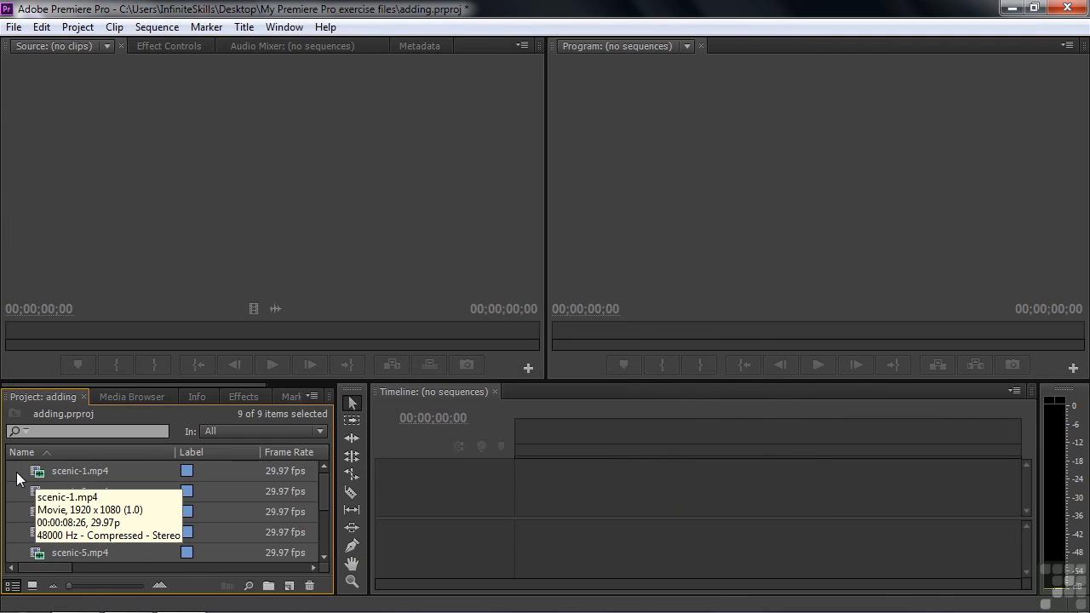
key(ctrl+shift+a)
click(37, 477)
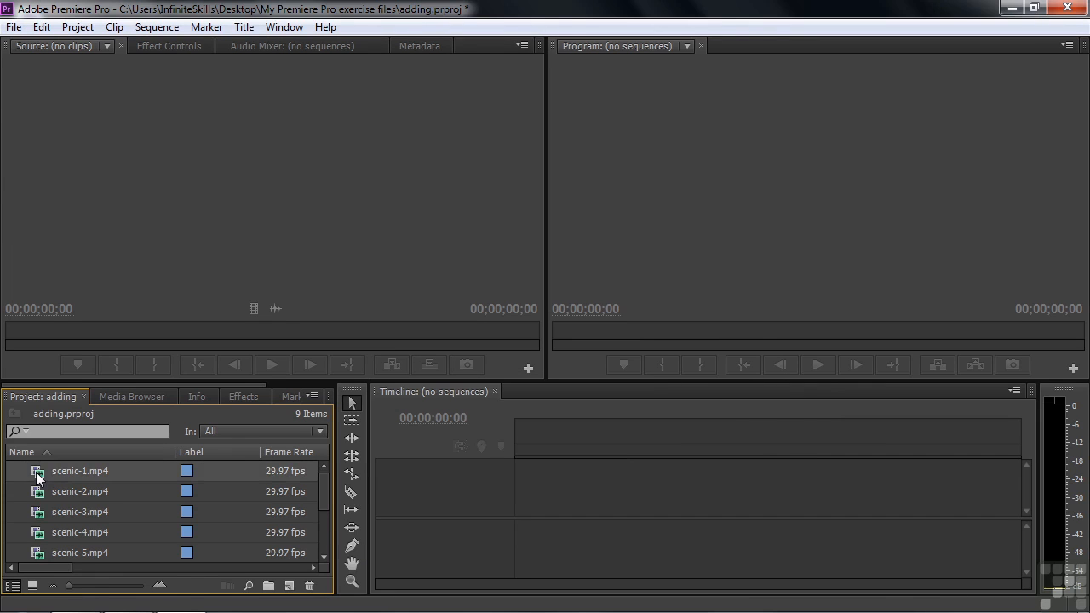
scroll(260, 540, down, 2)
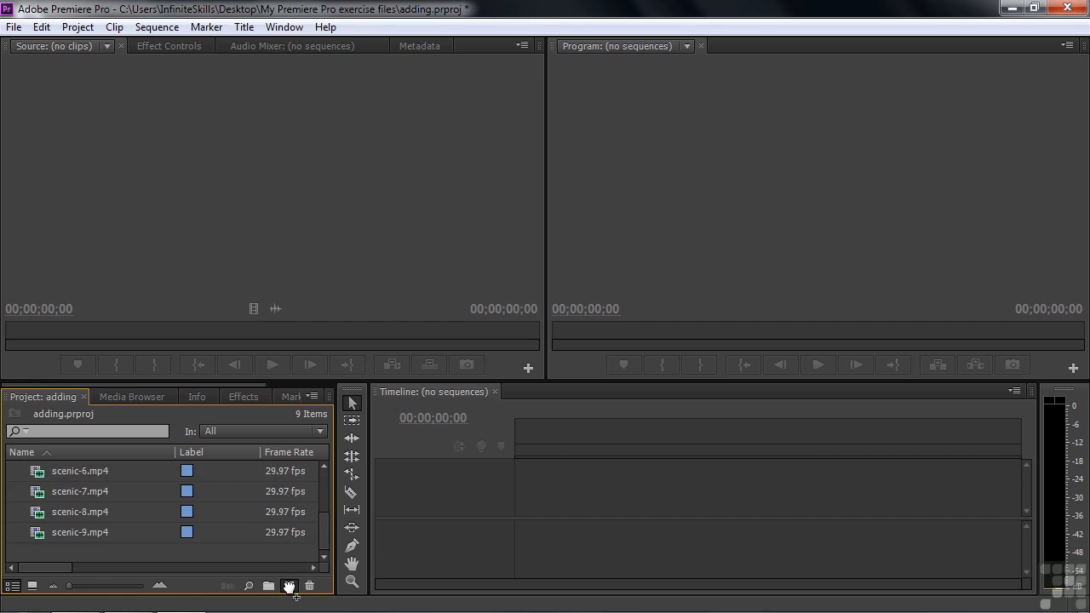
drag(289, 586, 289, 586)
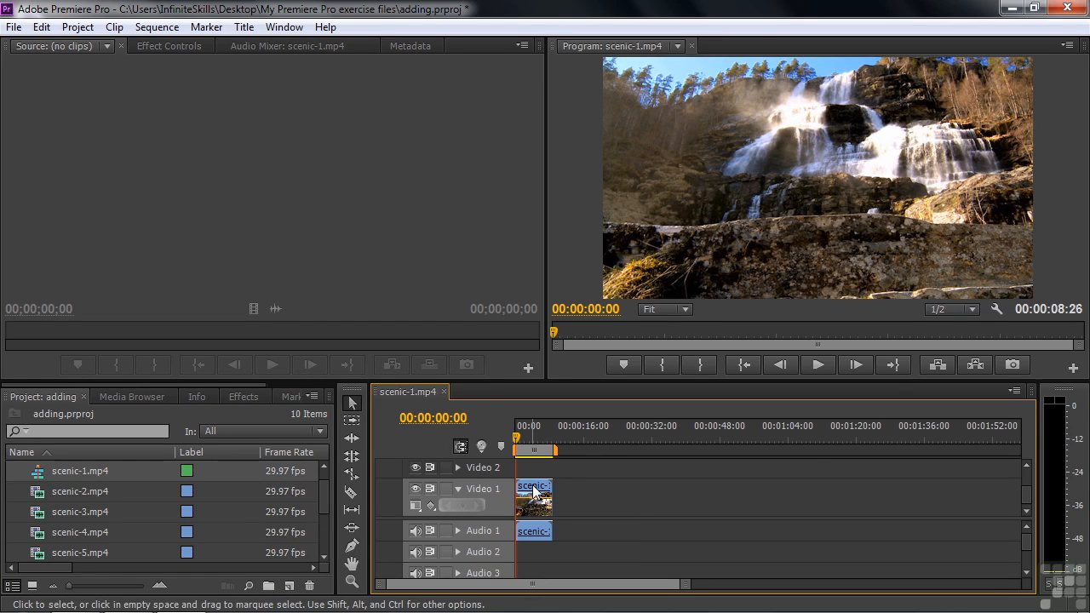
Step: Rename the sequence made from scenic-1.mp4 as Scenic sequence
click(205, 477)
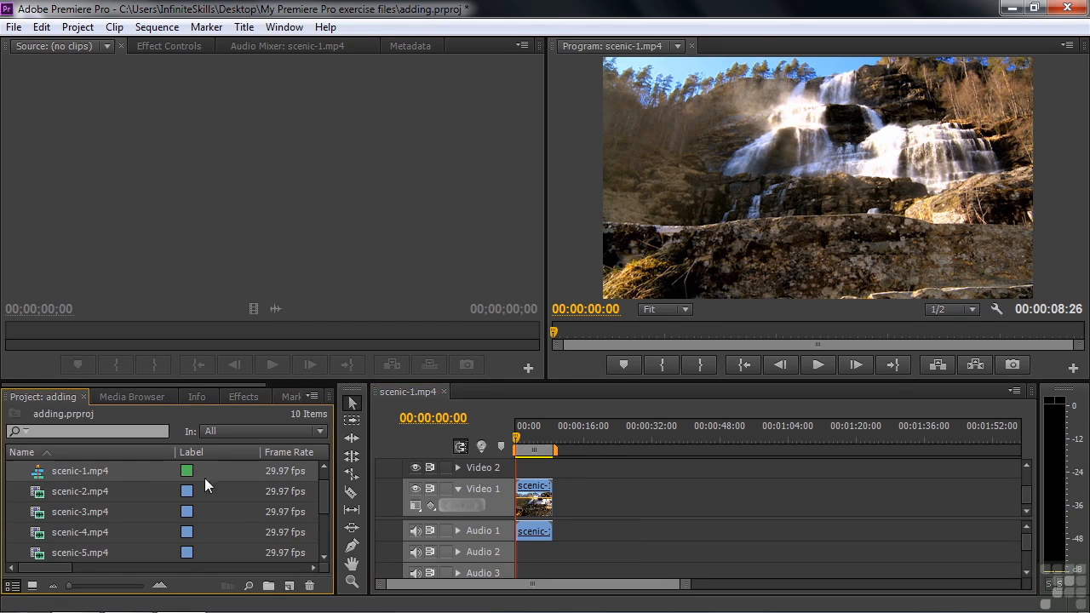
click(66, 470)
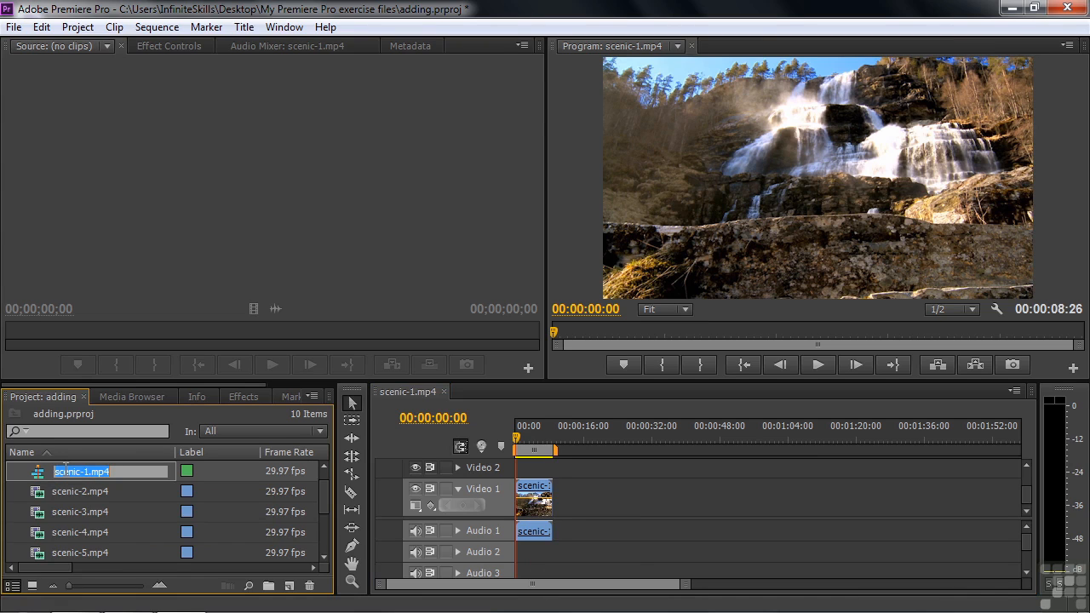
text(Scenic sequence)
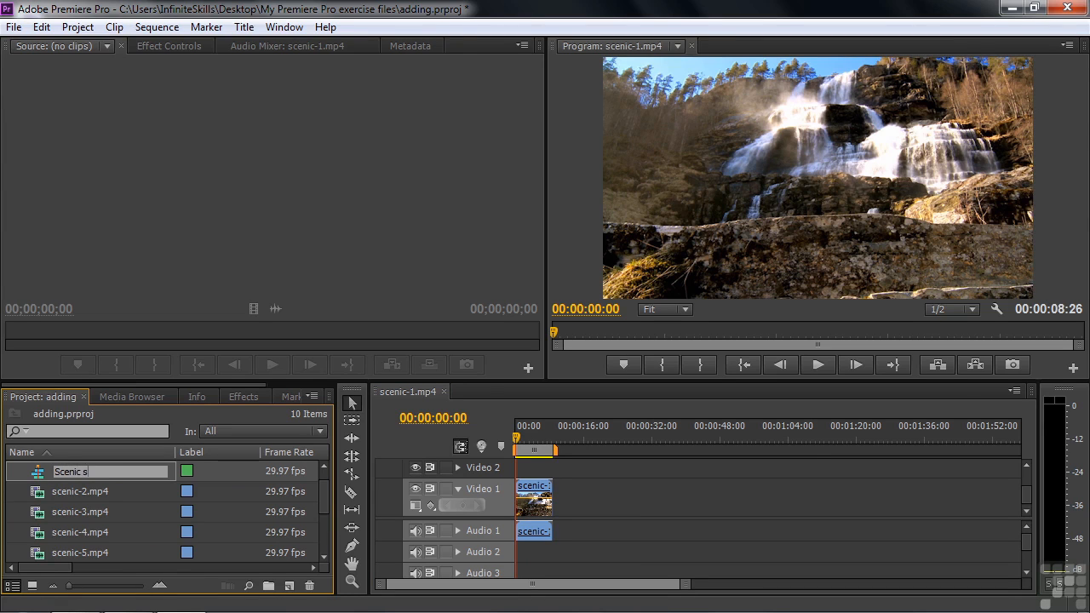
key(Tab)
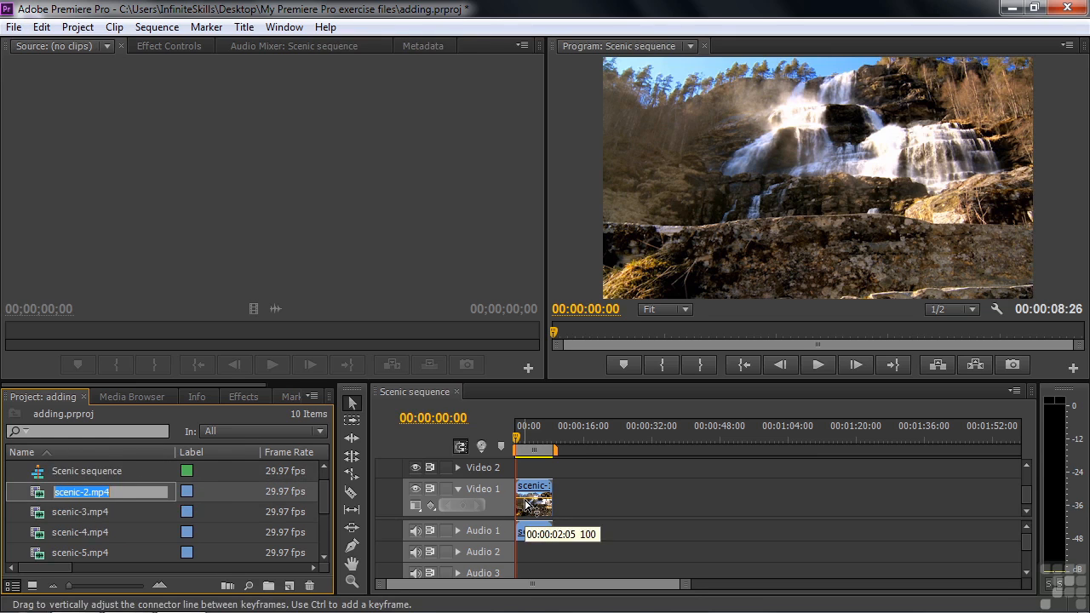
Step: Add scenic-2.mp4 to Video 1 and close the gap so it starts where scenic-1.mp4 ends
click(34, 495)
drag(37, 499, 671, 501)
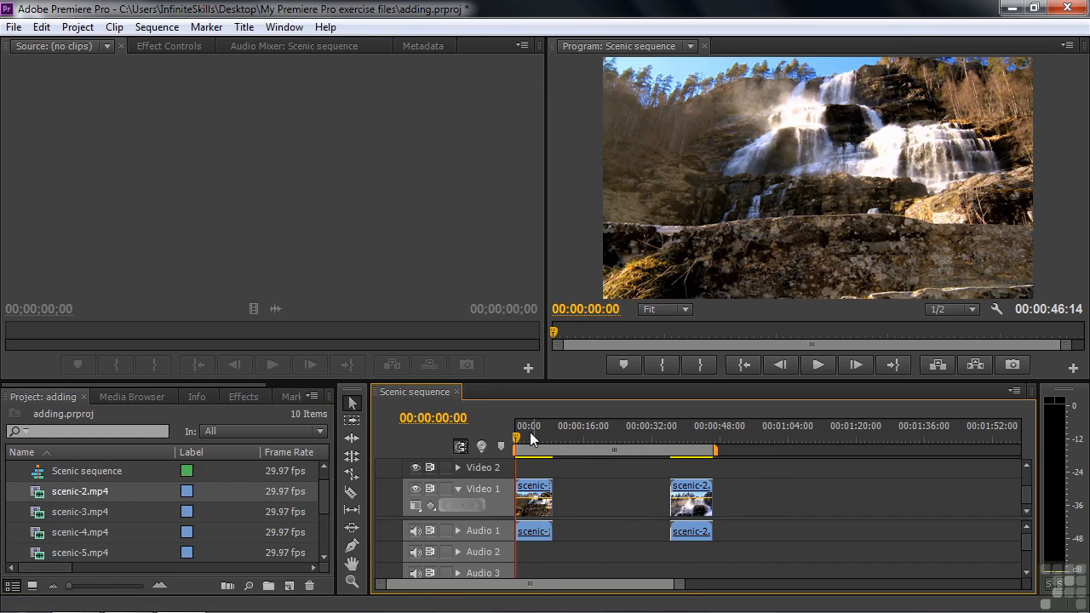
drag(518, 438, 614, 444)
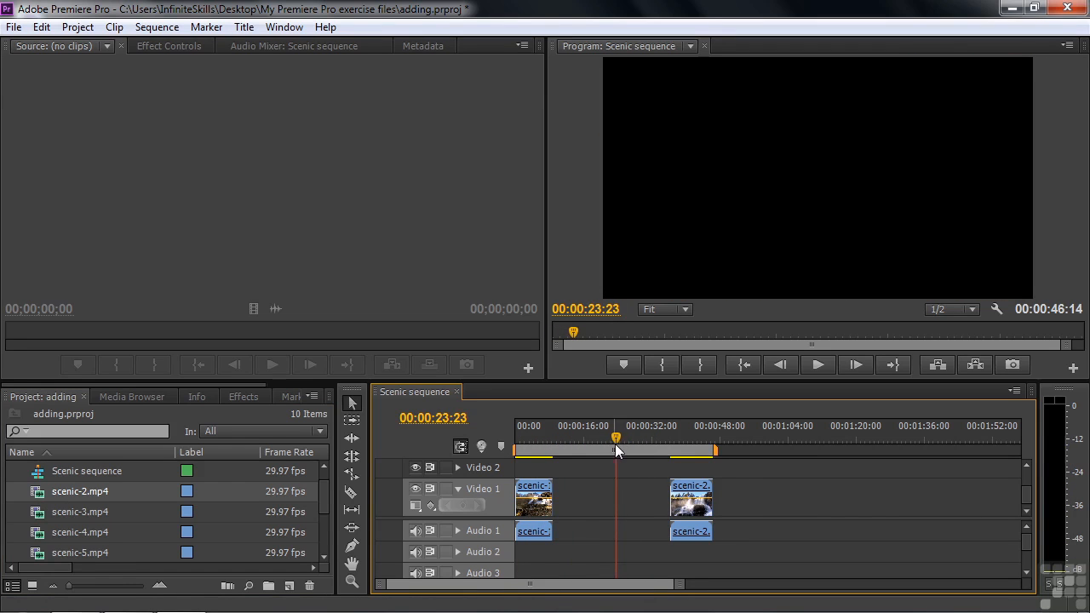
drag(695, 490, 544, 487)
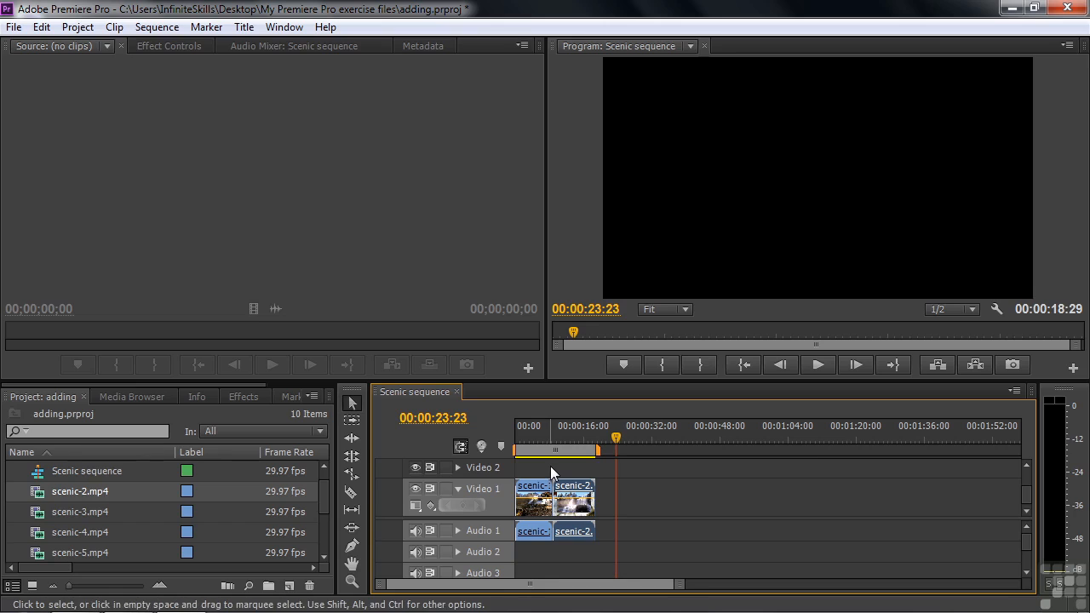
Step: Shift scenic-2.mp4 away from scenic-1.mp4 with snapping off, and snap it back against the clip with snapping on
click(461, 445)
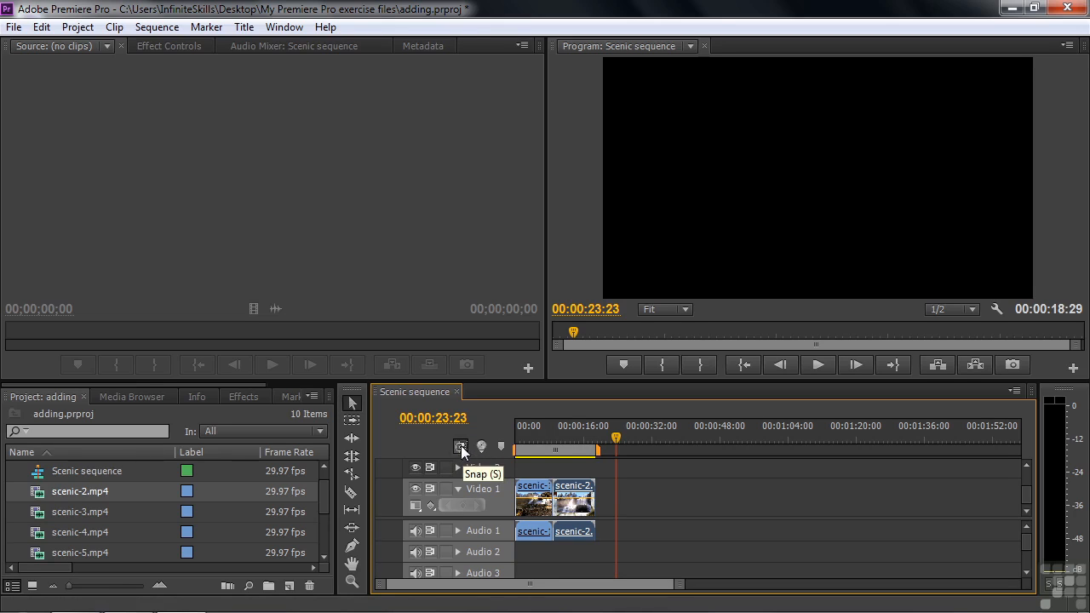
mouse_move(570, 490)
mouse_down()
mouse_move(656, 490)
mouse_move(538, 483)
mouse_move(596, 490)
mouse_move(581, 485)
mouse_up()
click(460, 443)
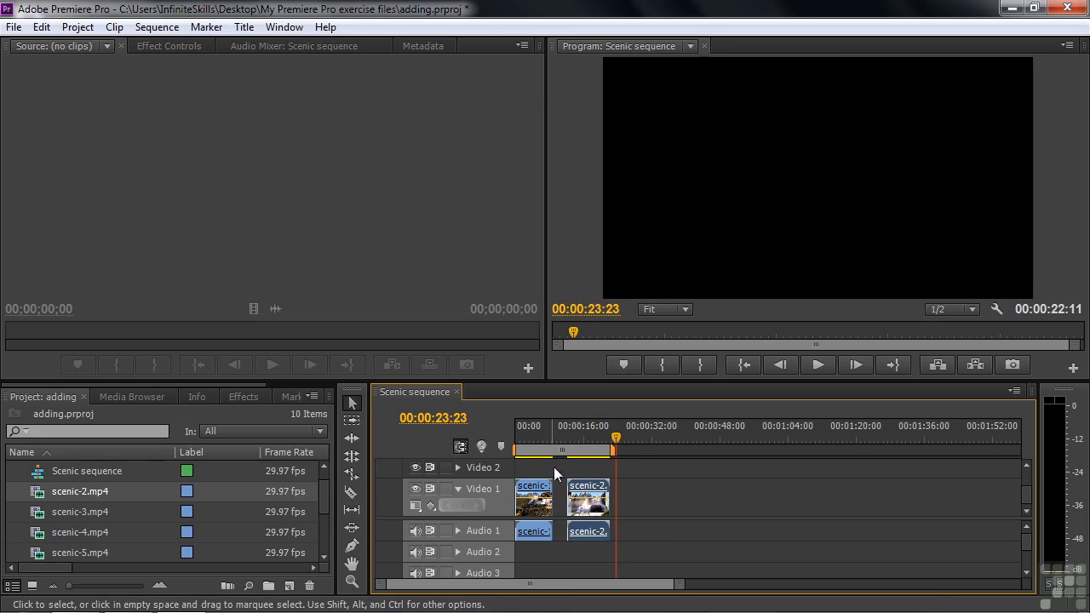
drag(586, 487, 580, 490)
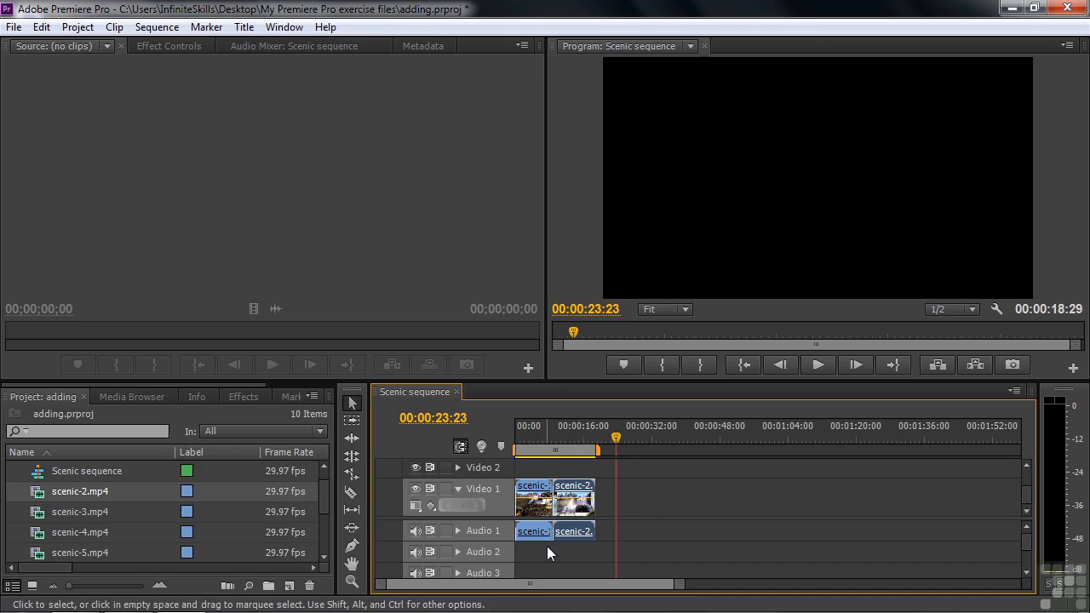
Step: Load scenic-4.mp4 in the Source monitor and place it on Video 1 directly after scenic-2.mp4
click(38, 536)
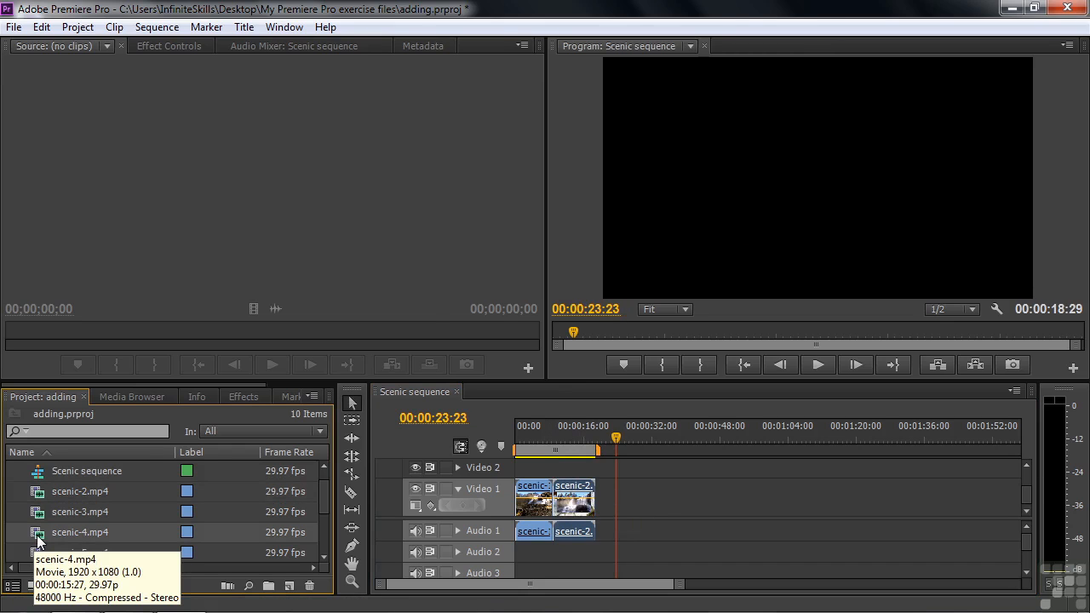
double_click(38, 536)
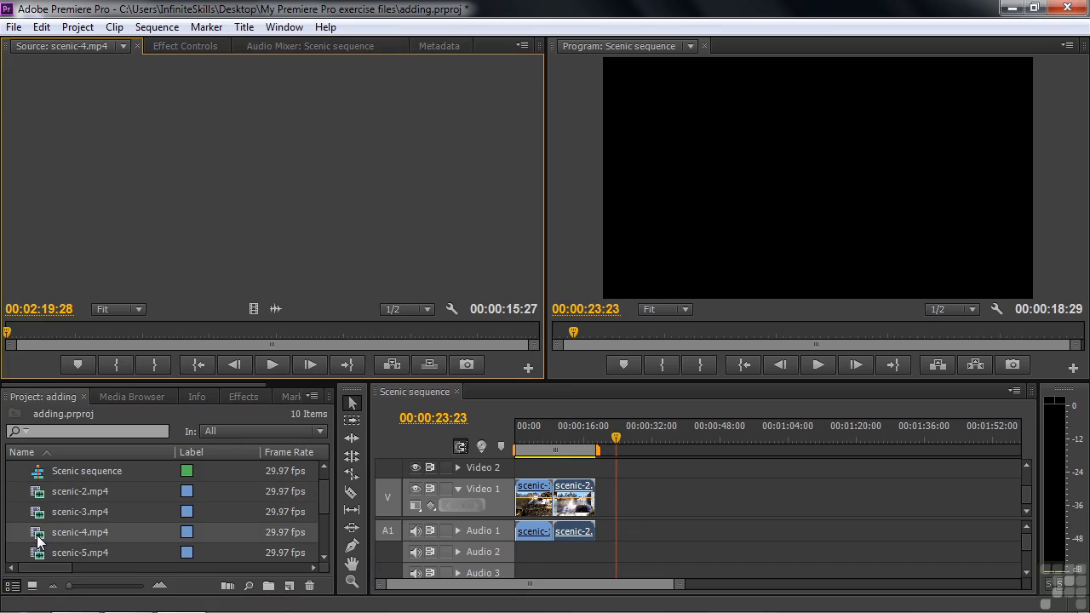
mouse_move(8, 332)
mouse_down()
mouse_move(293, 335)
mouse_move(3, 332)
mouse_up()
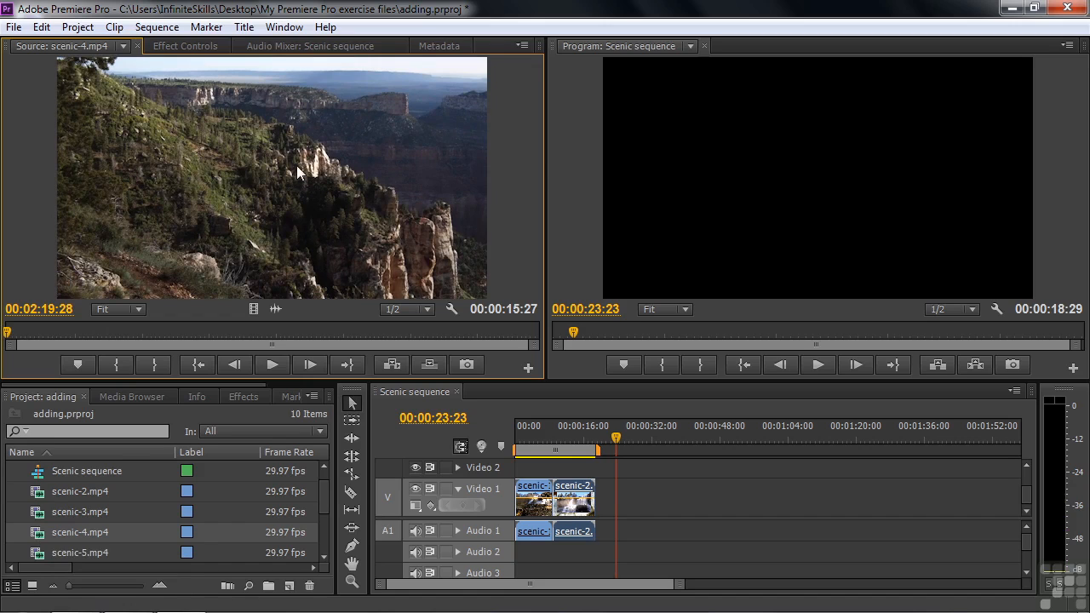
drag(262, 175, 607, 502)
drag(605, 498, 607, 499)
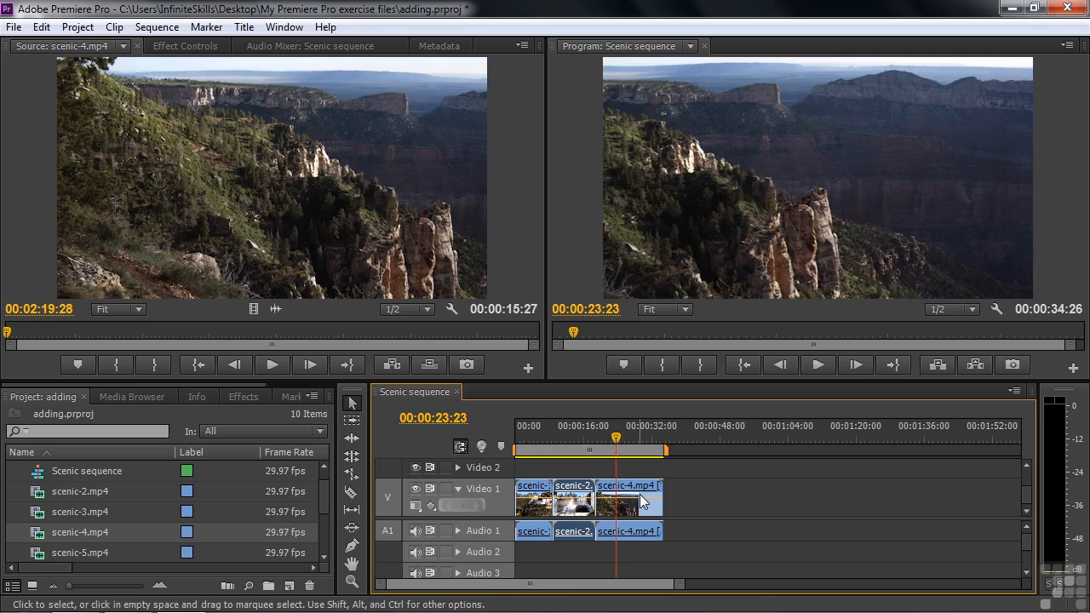
Step: Load scenic-5.mp4 in the Source monitor
drag(323, 497, 323, 524)
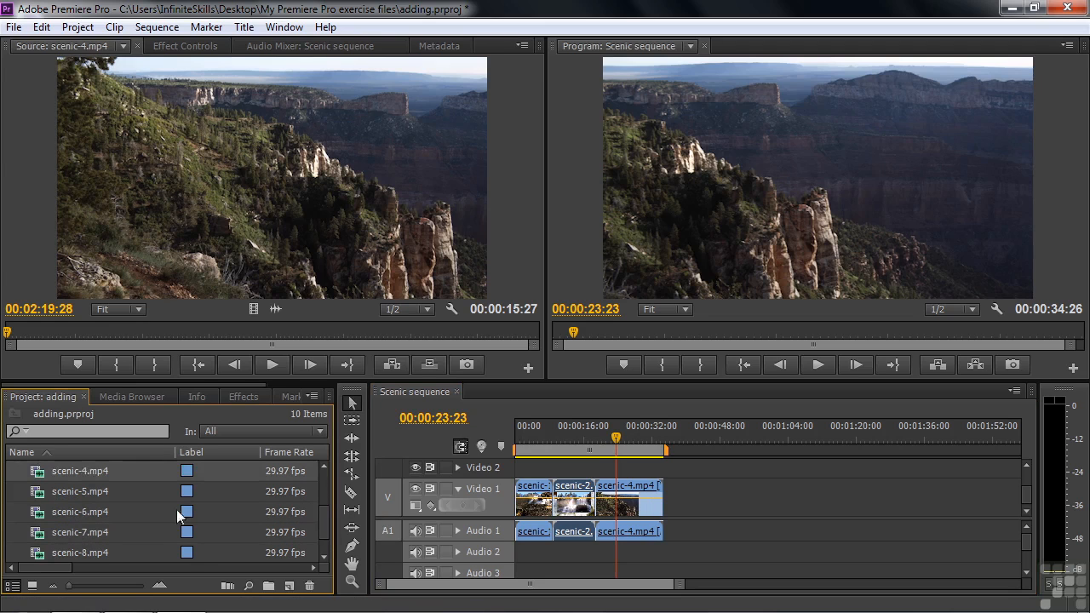
double_click(45, 494)
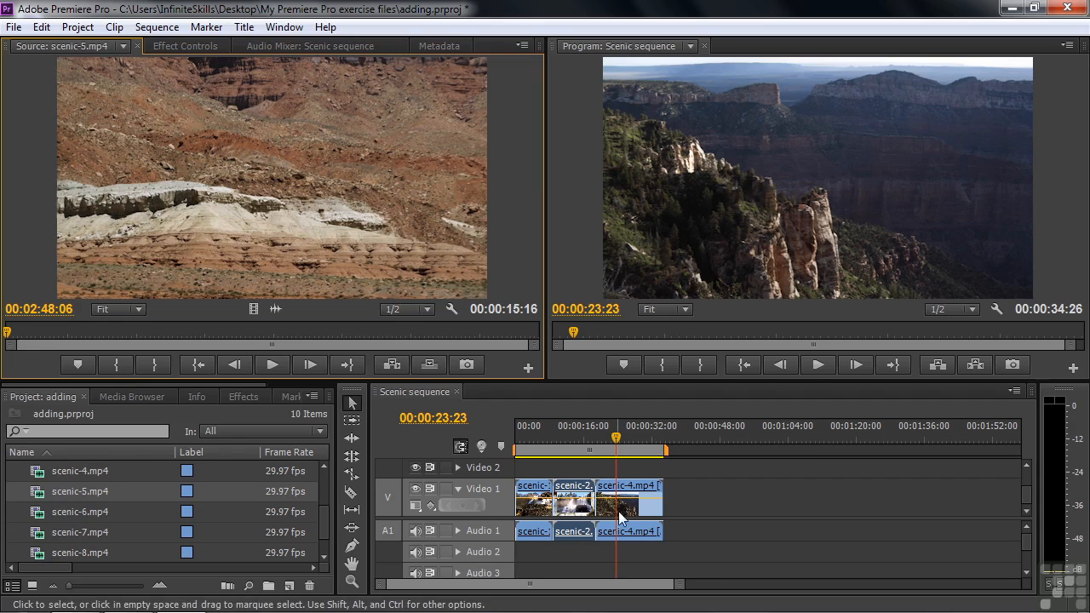
Step: Step the playhead through the sequence's edit points and park it at the cut between scenic-1.mp4 and scenic-2.mp4
mouse_move(616, 437)
mouse_down()
mouse_move(625, 433)
mouse_move(617, 436)
mouse_up()
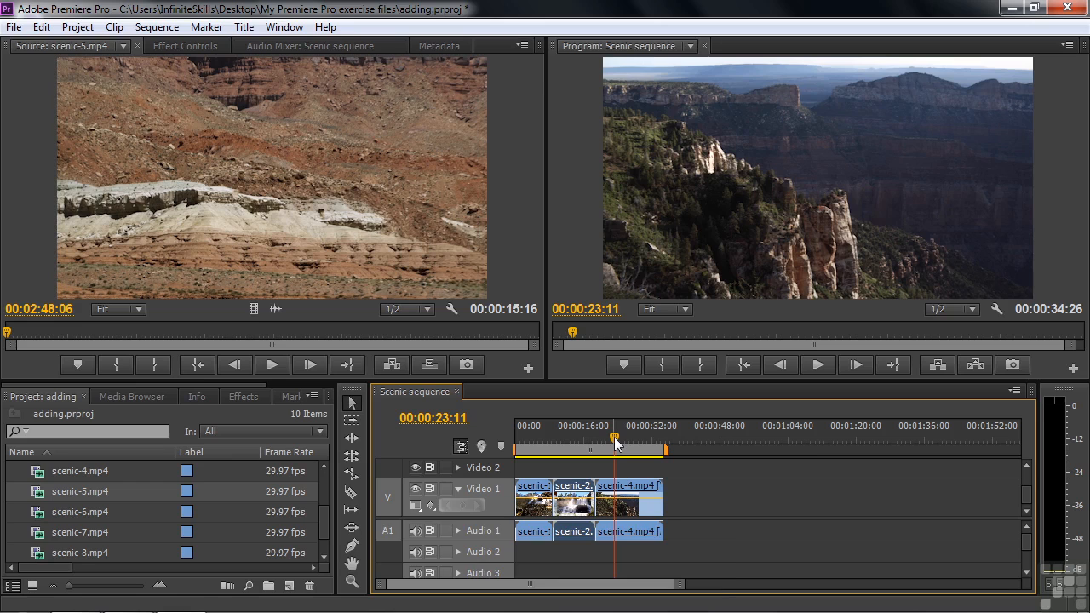
key(Up)
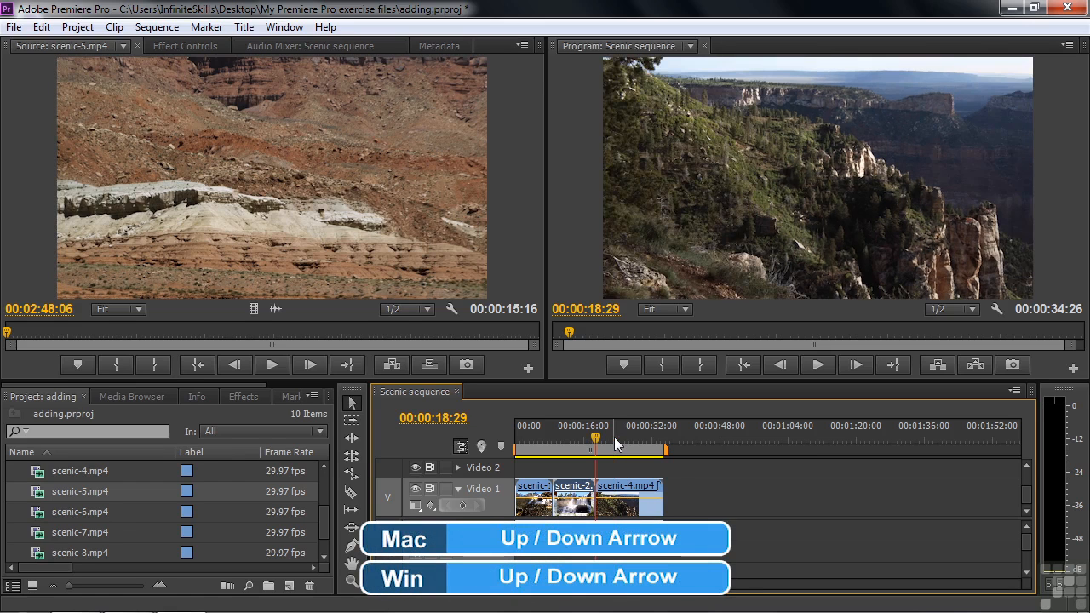
key(Down)
key(Up)
key(Up)
key(Up)
key(Down)
key(Down)
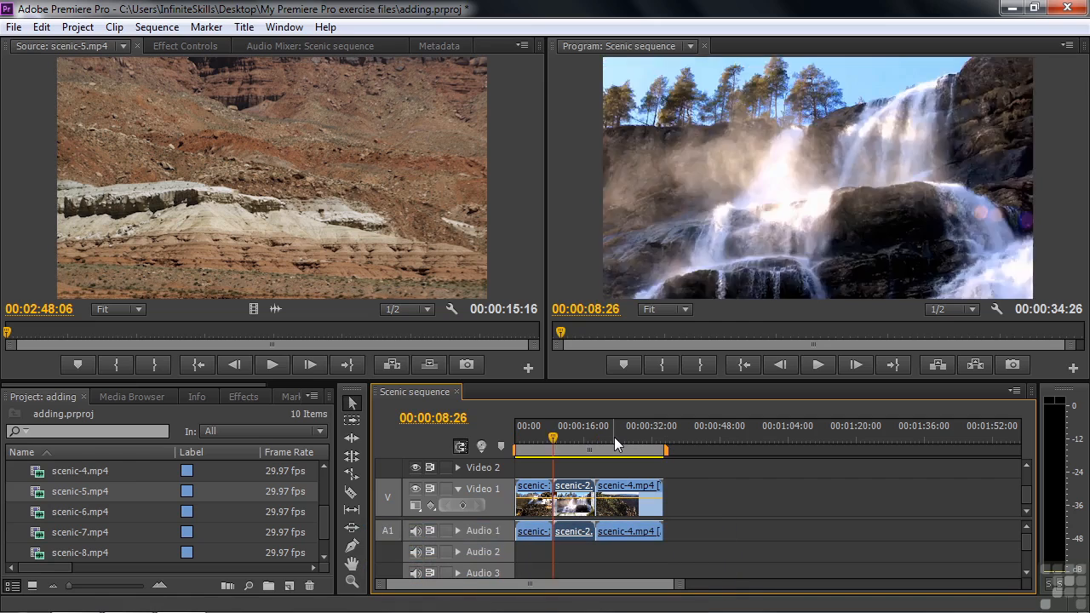
key(Down)
key(Up)
key(Up)
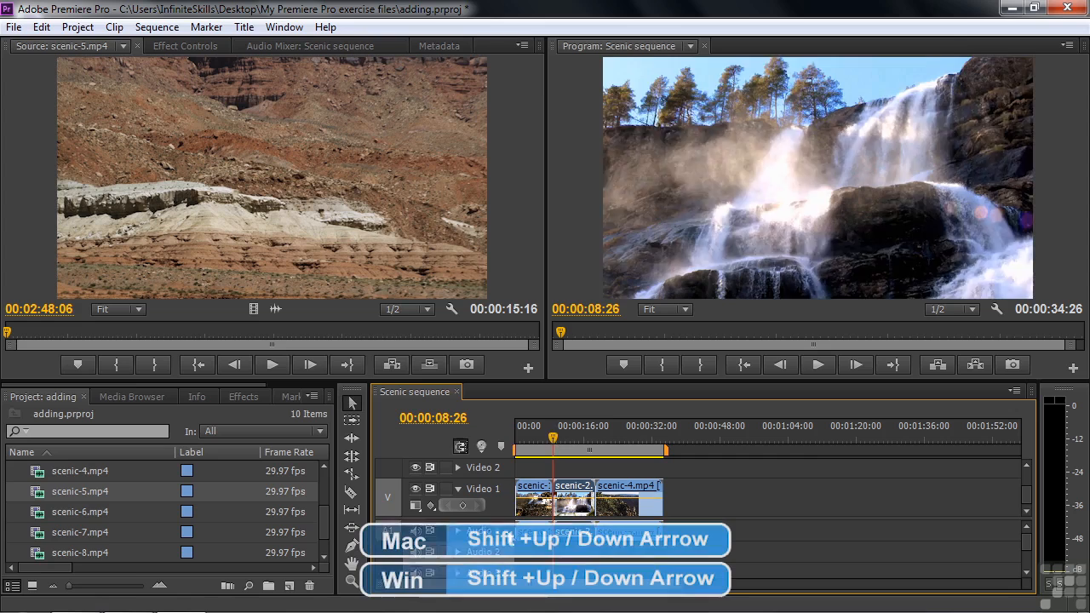
Step: Step the playhead back and forth through all the edit points of the sequence, finishing at its start
key(shift+Down)
key(shift+Down)
key(shift+Up)
key(shift+Up)
key(shift+Down)
key(shift+Down)
key(shift+Up)
key(shift+Up)
key(shift+Up)
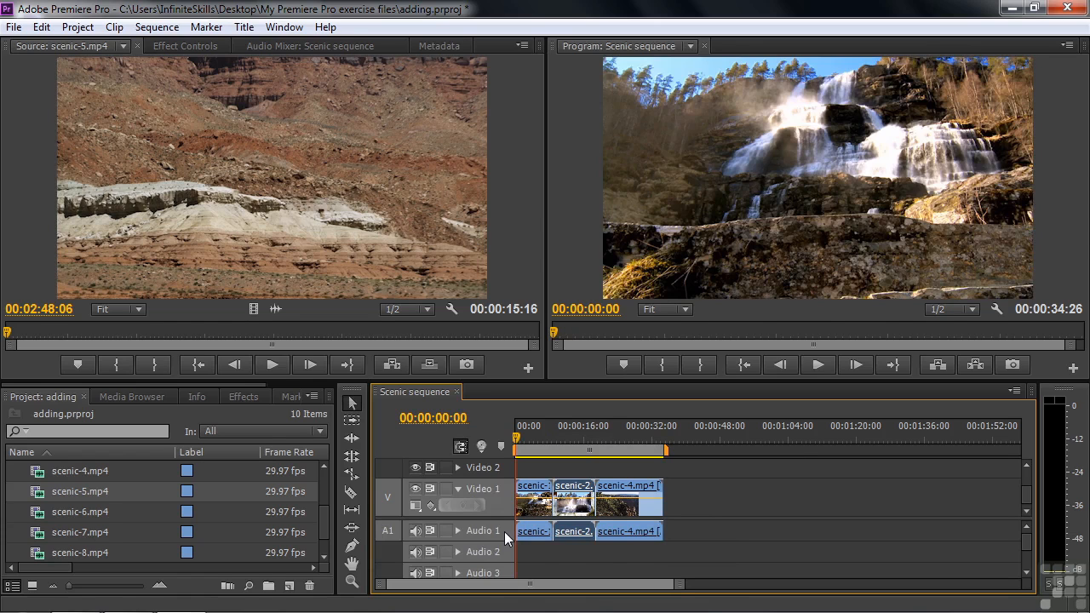
Step: Insert scenic-5.mp4 from the Source monitor at the cut between scenic-2.mp4 and scenic-4.mp4, and return the playhead to its start
key(shift+Down)
key(shift+Down)
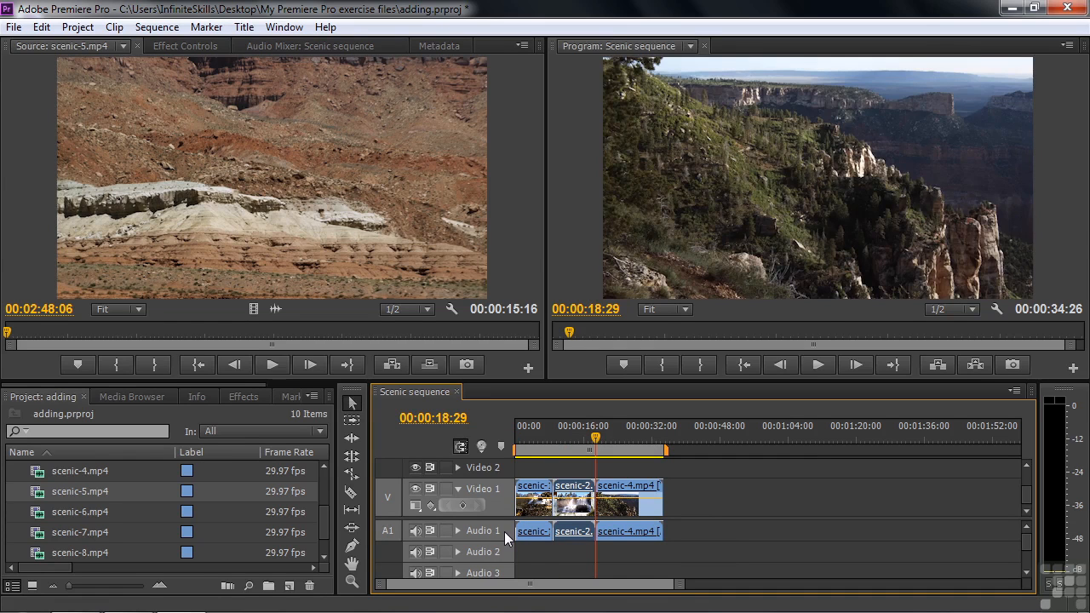
key(shift+Down)
key(shift+Up)
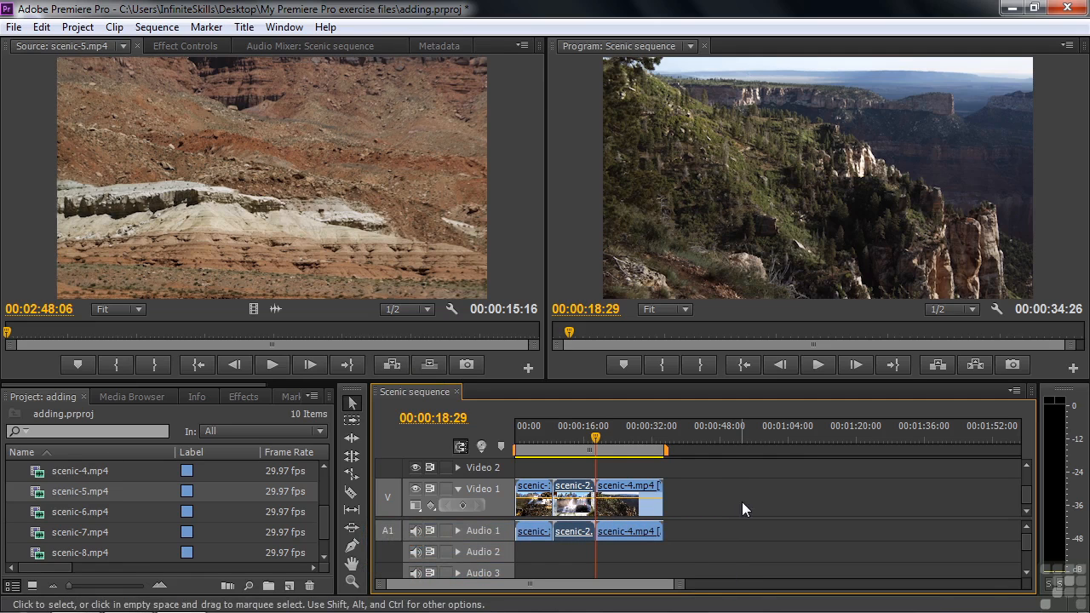
click(391, 364)
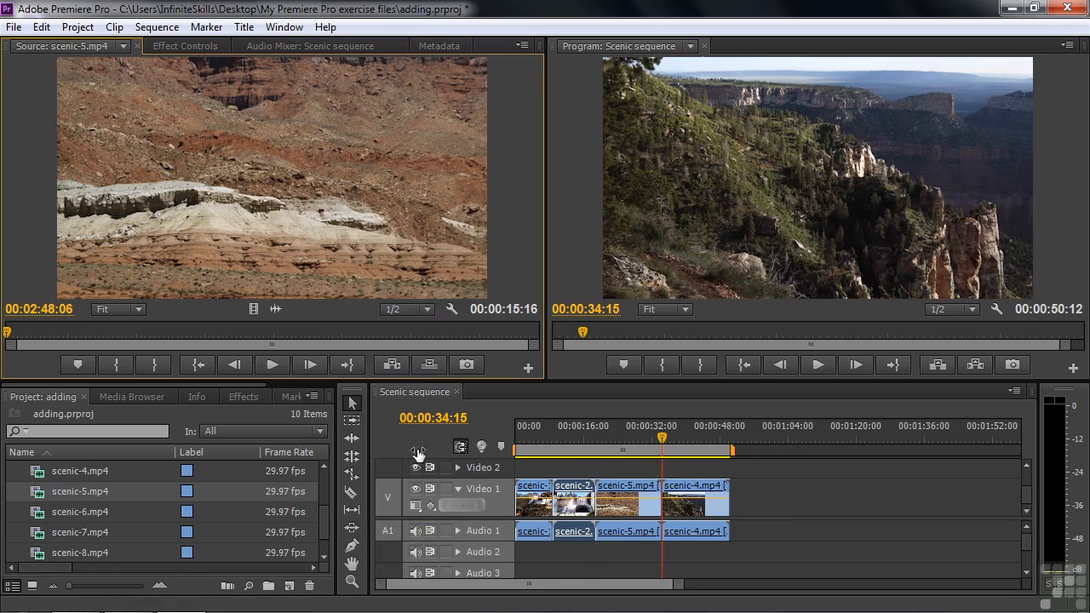
drag(663, 442, 597, 449)
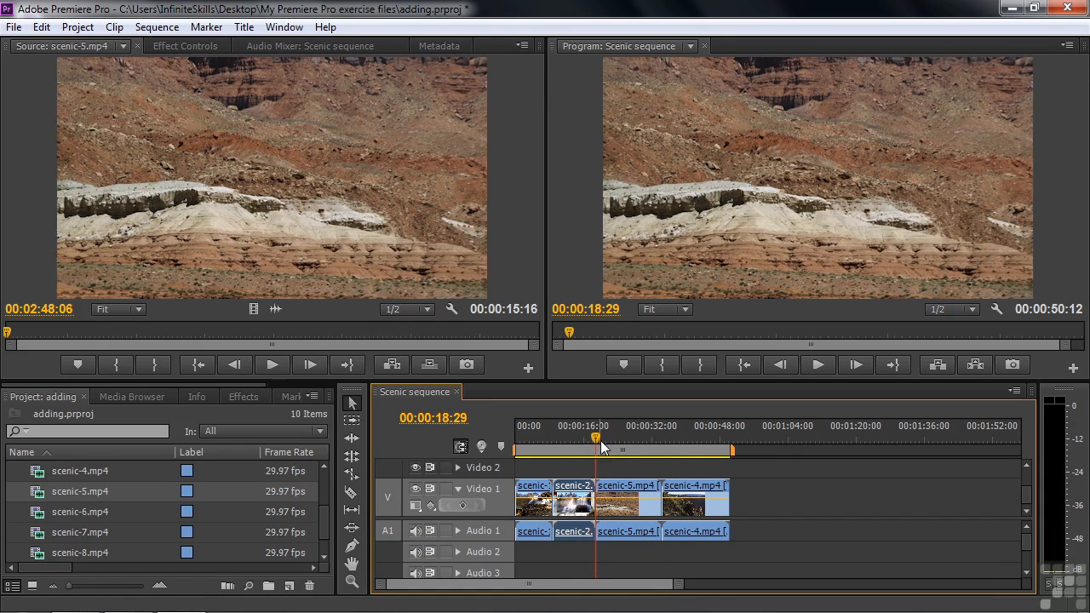
Step: Load scenic-6.mp4 in the Source monitor and insert it at 00:00:26:05, in the middle of scenic-5.mp4
drag(598, 443, 626, 447)
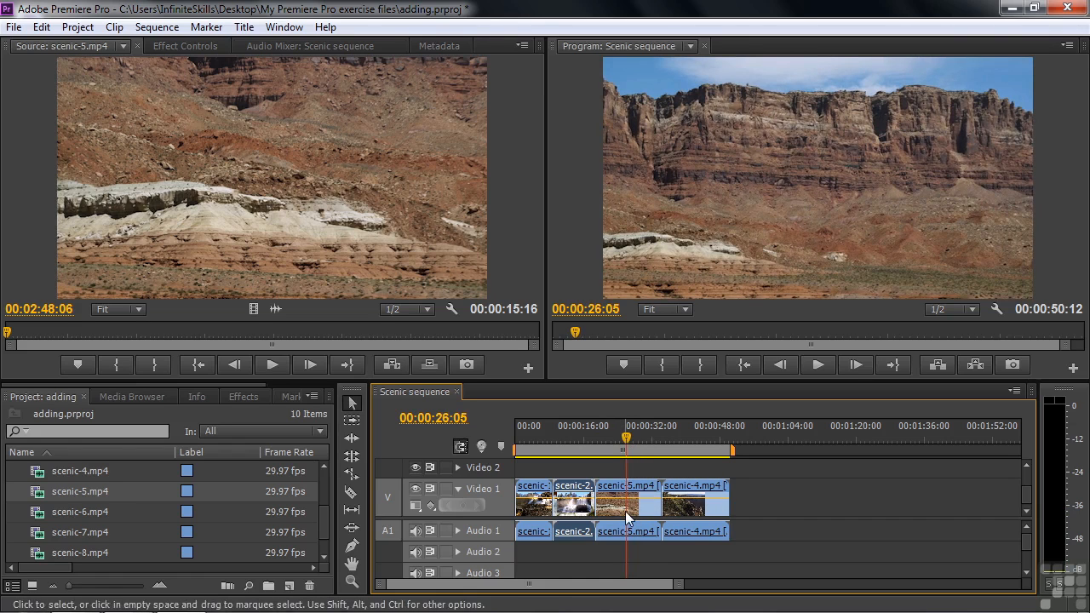
double_click(38, 519)
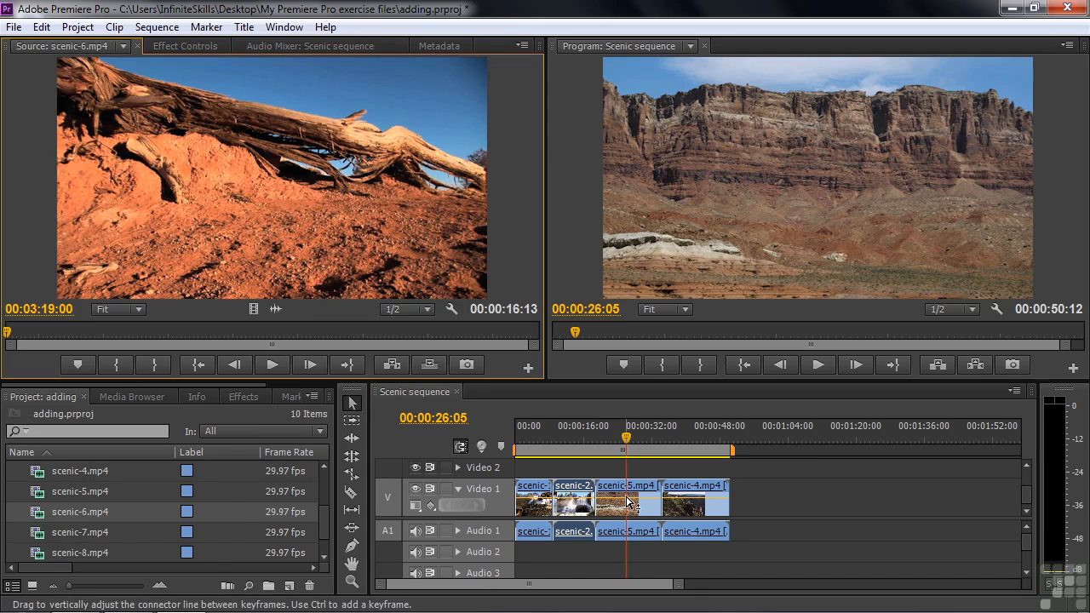
click(393, 365)
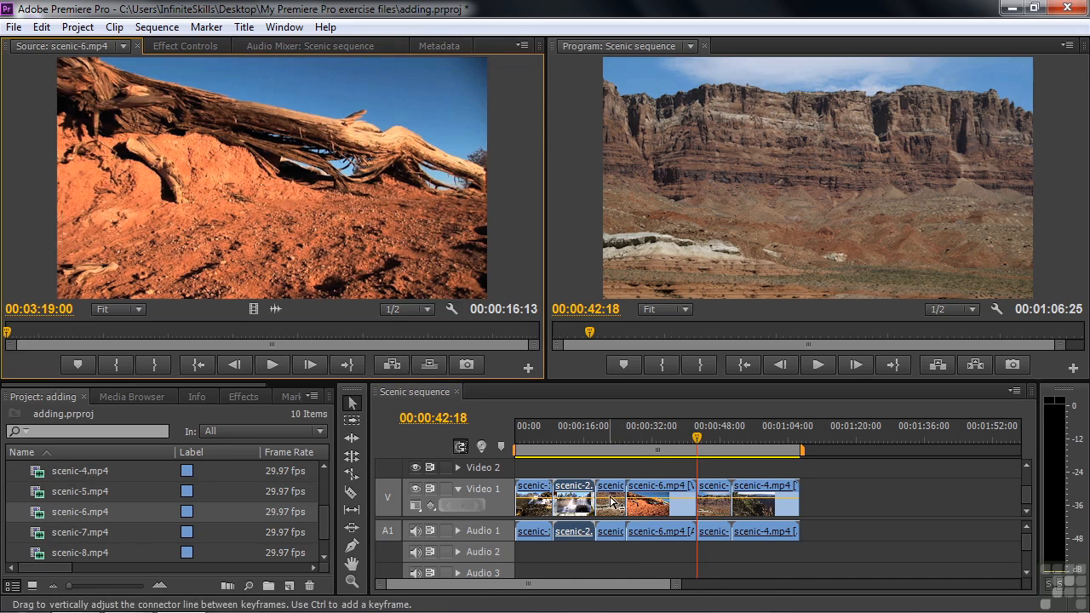
Step: Play the sequence across the start and the end of scenic-6.mp4 to check how it splits scenic-5.mp4
drag(699, 437, 615, 431)
key(space)
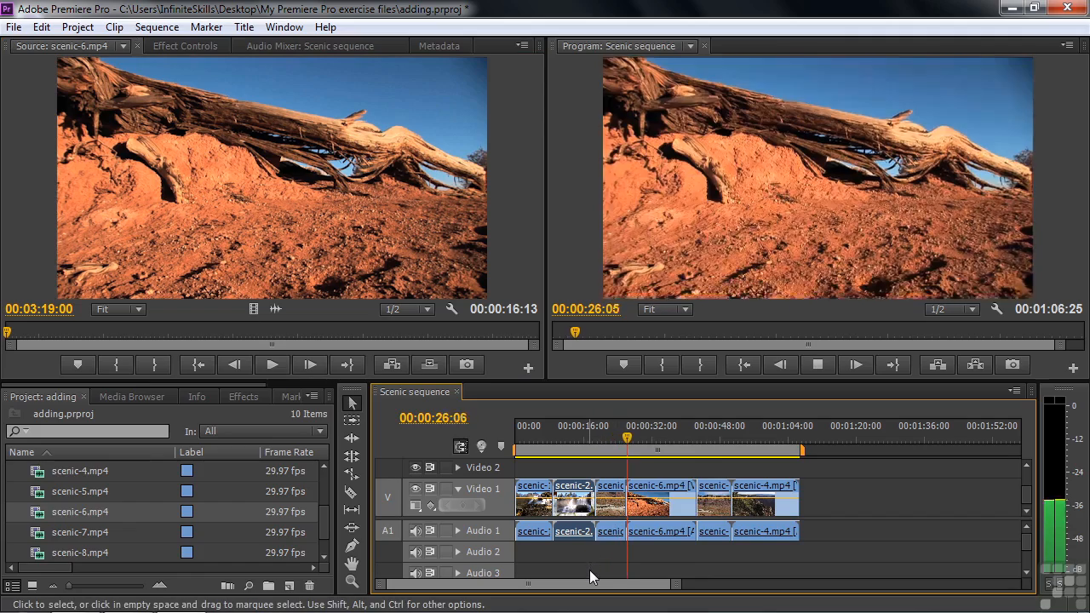
drag(639, 437, 689, 439)
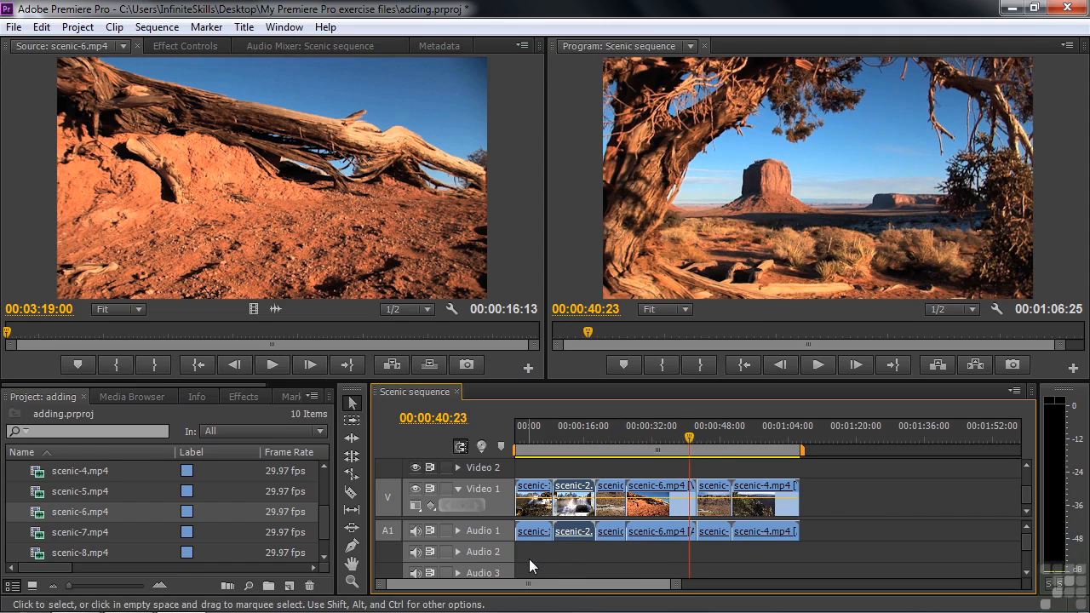
key(space)
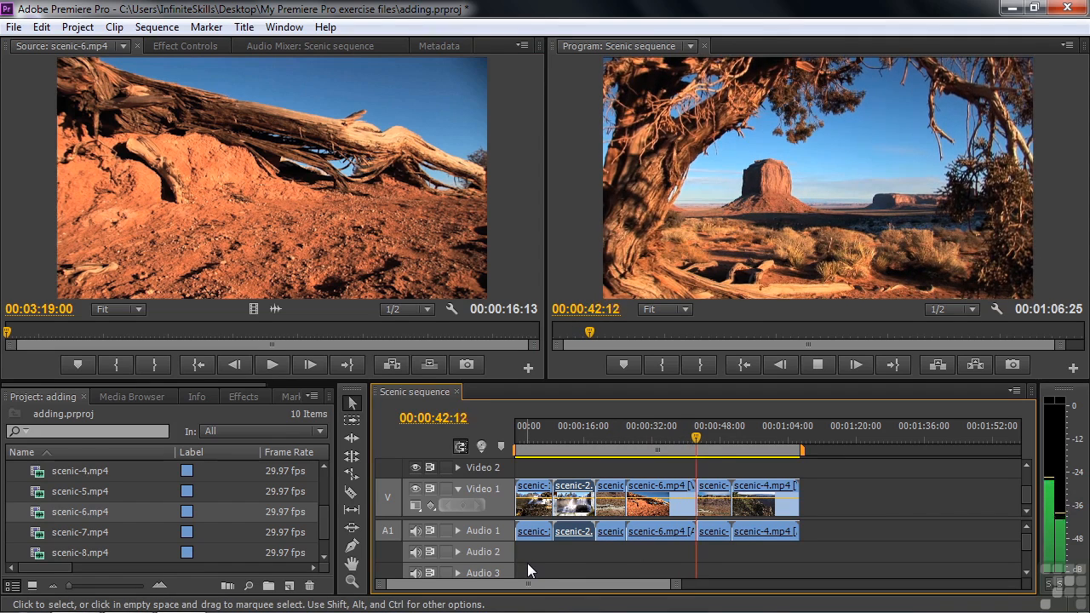
key(space)
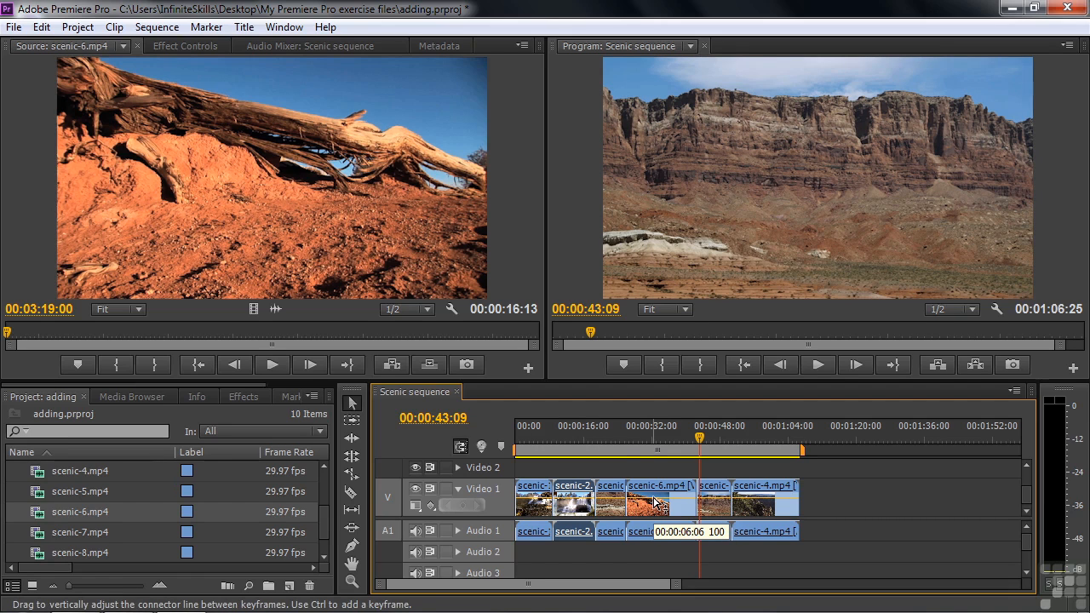
Step: Undo the scenic-6.mp4 insert and overwrite the sequence with scenic-6.mp4 from the start of scenic-5.mp4
key(ctrl+z)
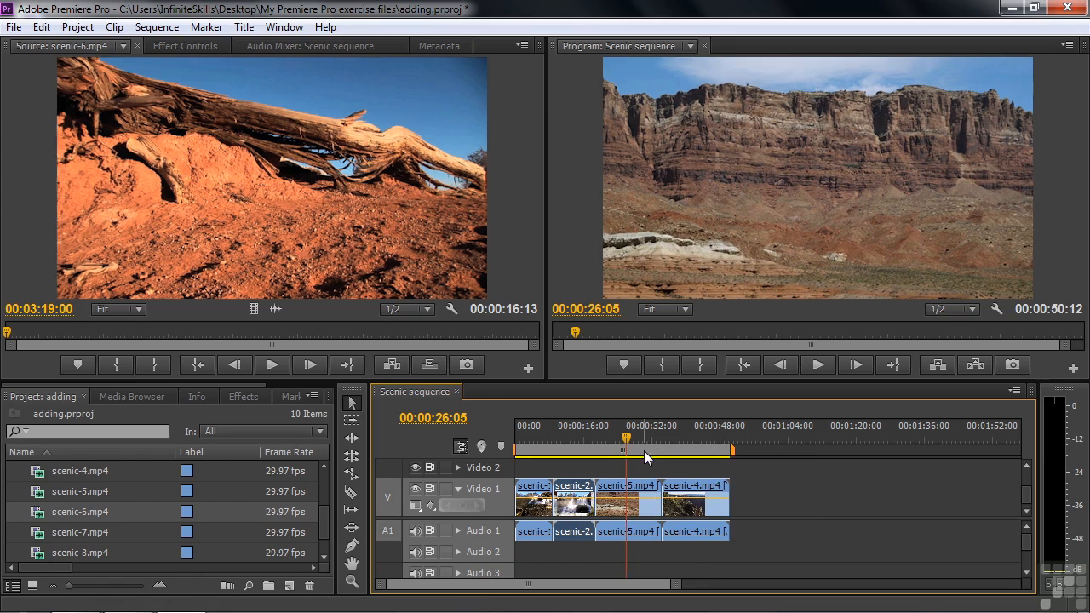
drag(626, 438, 625, 439)
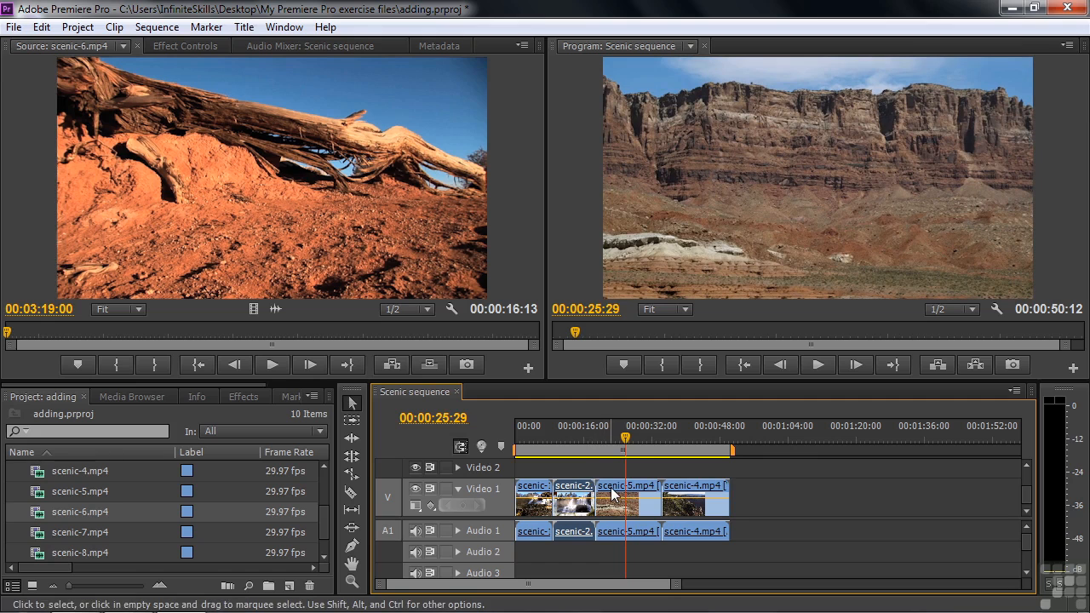
key(Up)
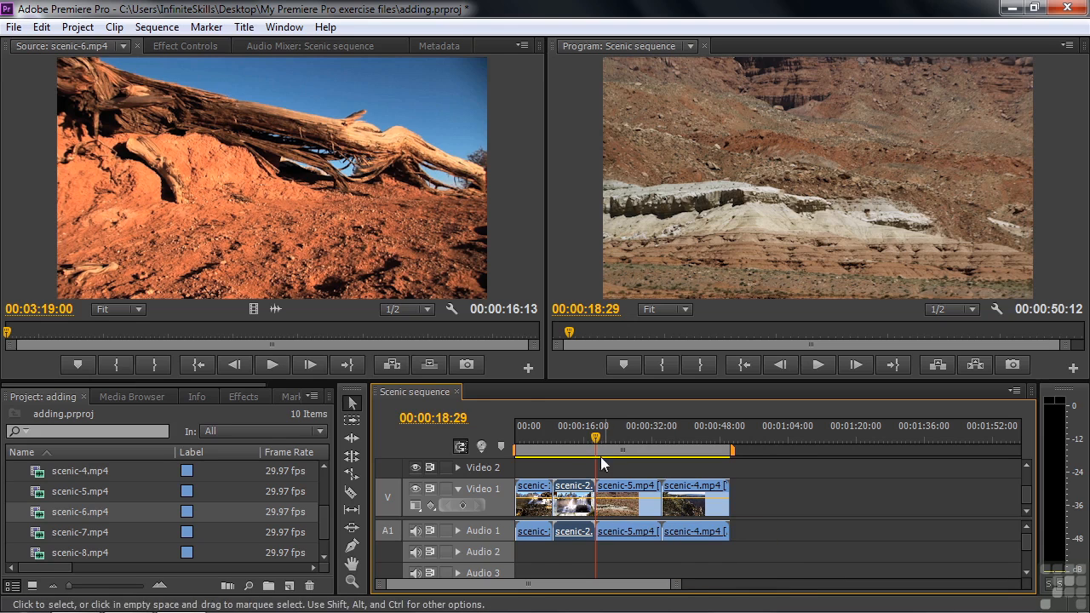
click(425, 364)
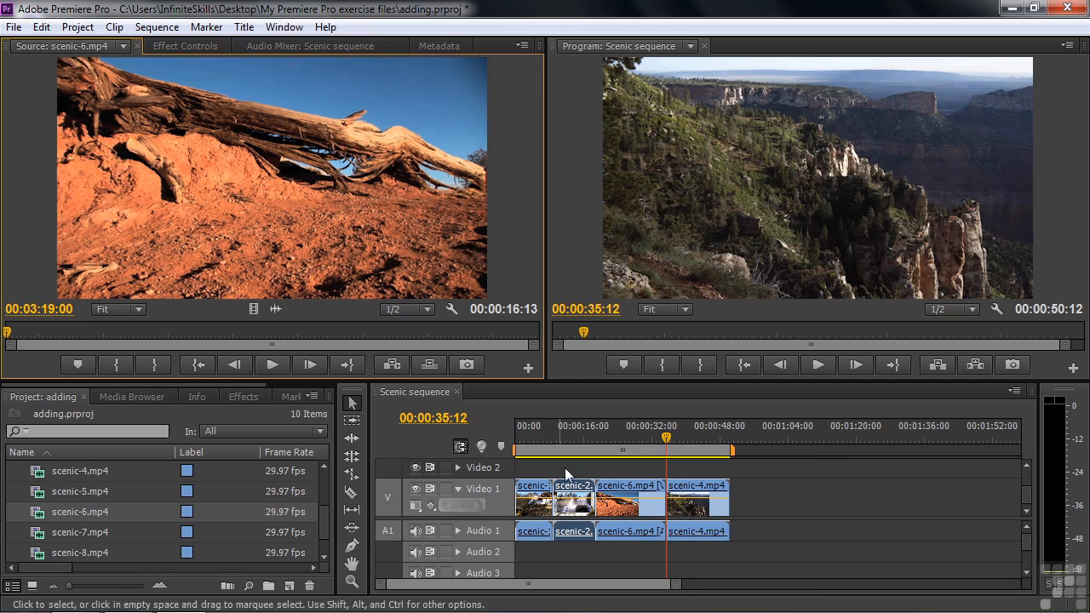
drag(668, 439, 672, 445)
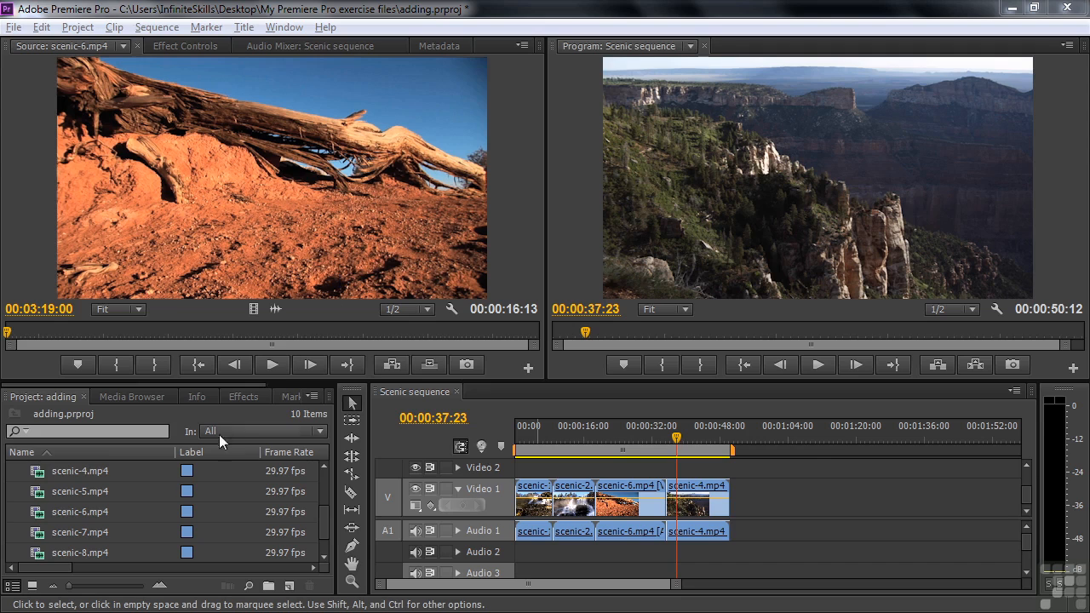
Step: Overwrite the beginning of scenic-4.mp4 on Video 1 with scenic-7.mp4 from the Project panel, directly after scenic-6.mp4, and scrub through it
click(45, 532)
drag(55, 564, 113, 583)
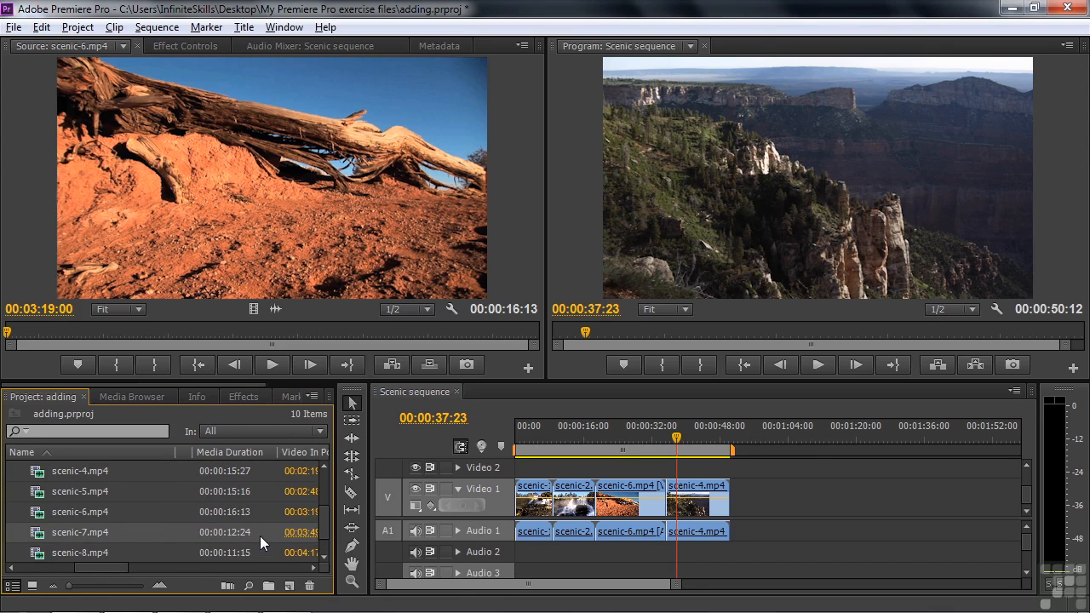
mouse_move(116, 533)
drag(43, 538, 670, 501)
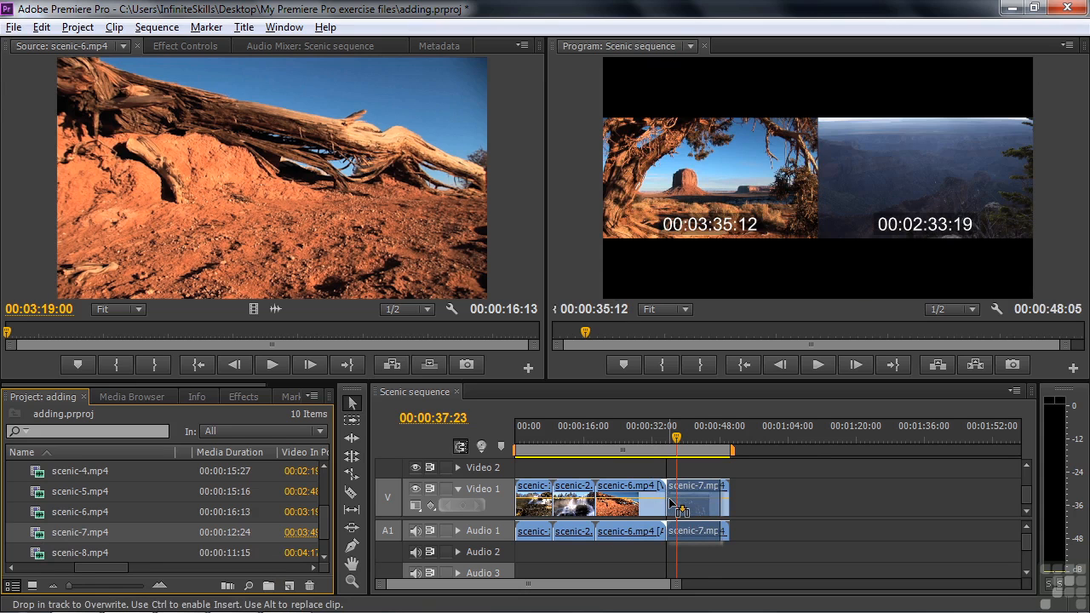
drag(679, 509, 678, 509)
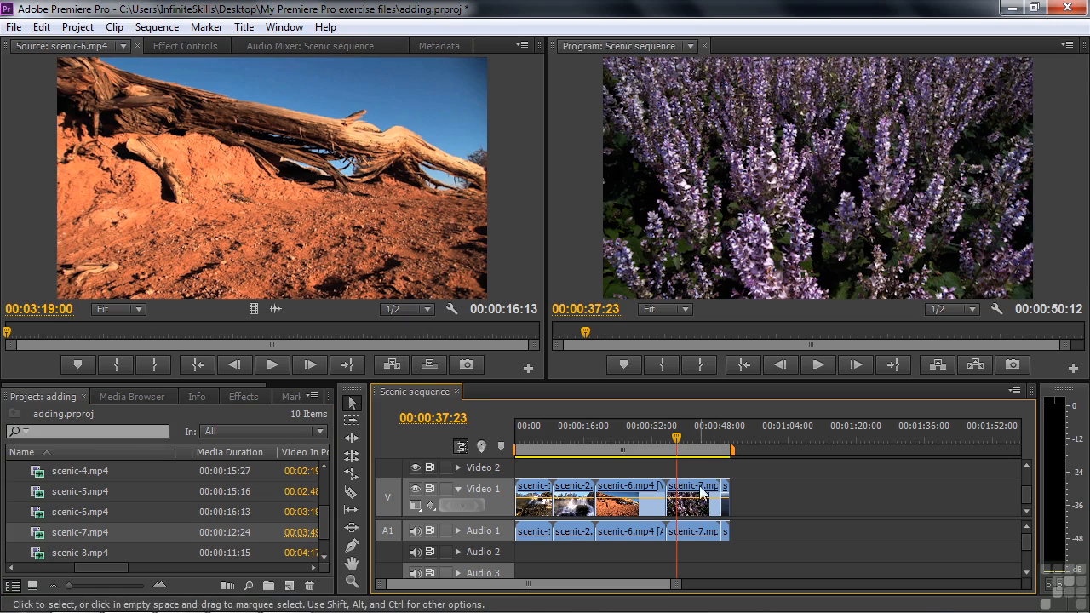
drag(676, 438, 695, 468)
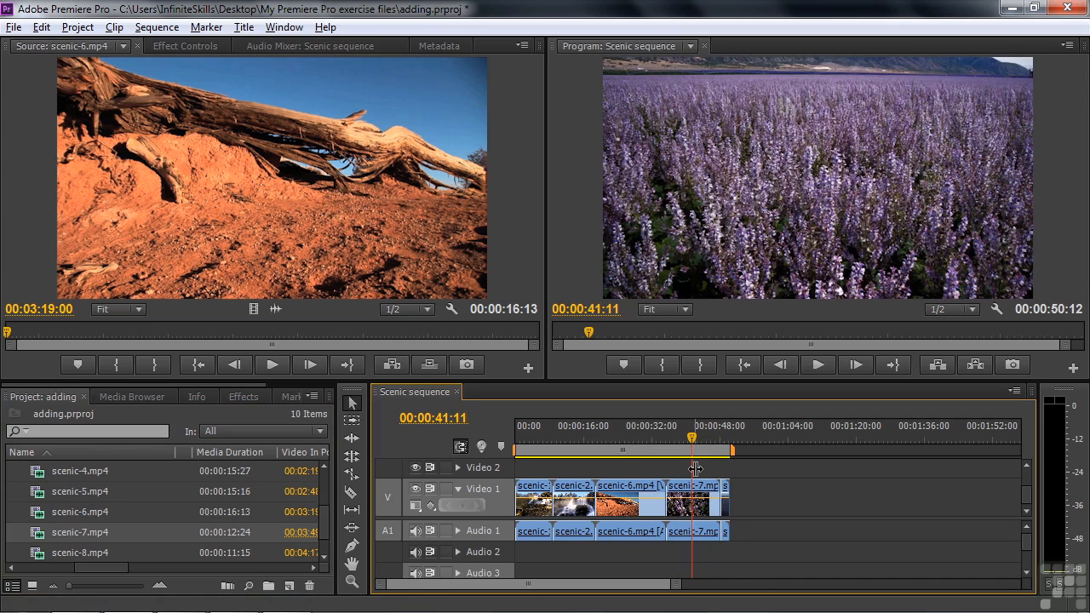